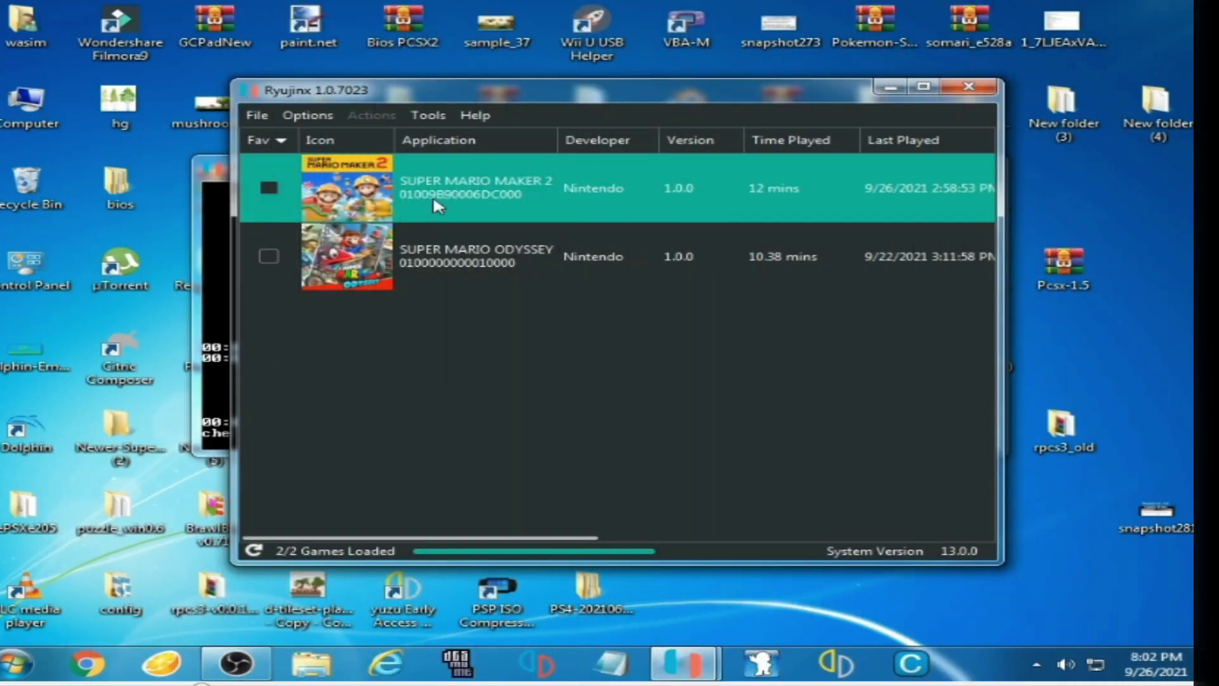
Launch Super Mario Maker 2 from the Ryujinx game list to test it.
{"action": "double_click", "coordinate": [436, 199]}
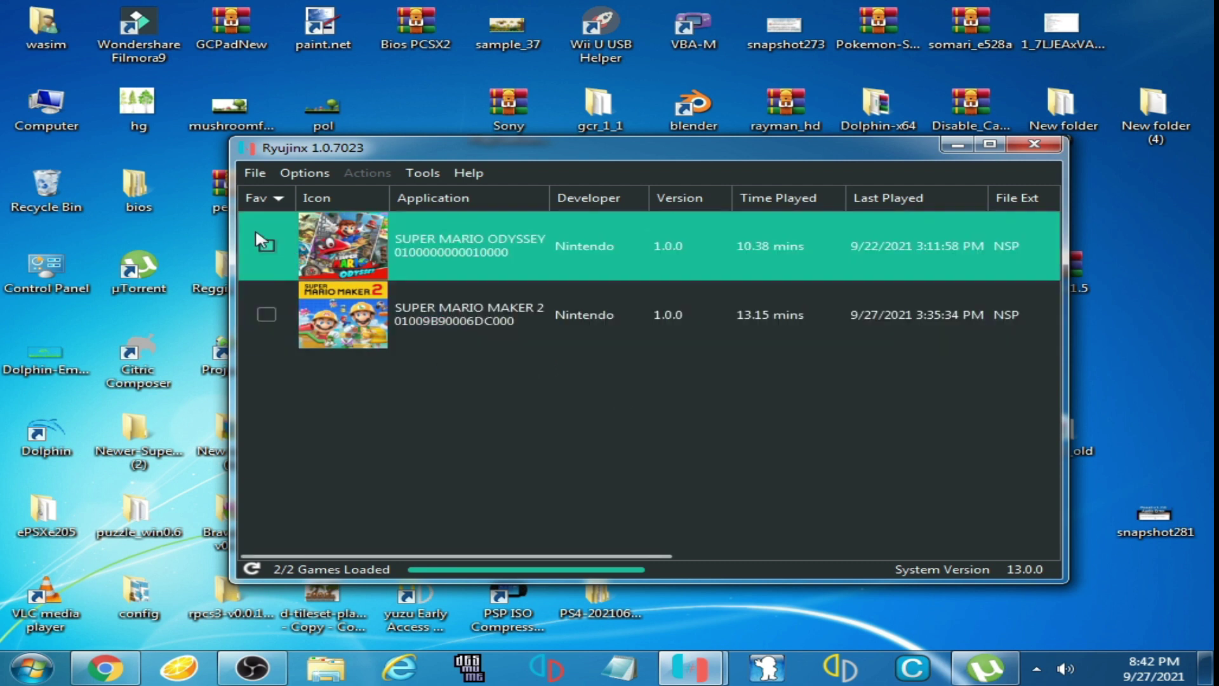
{"action": "left_click", "coordinate": [253, 174]}
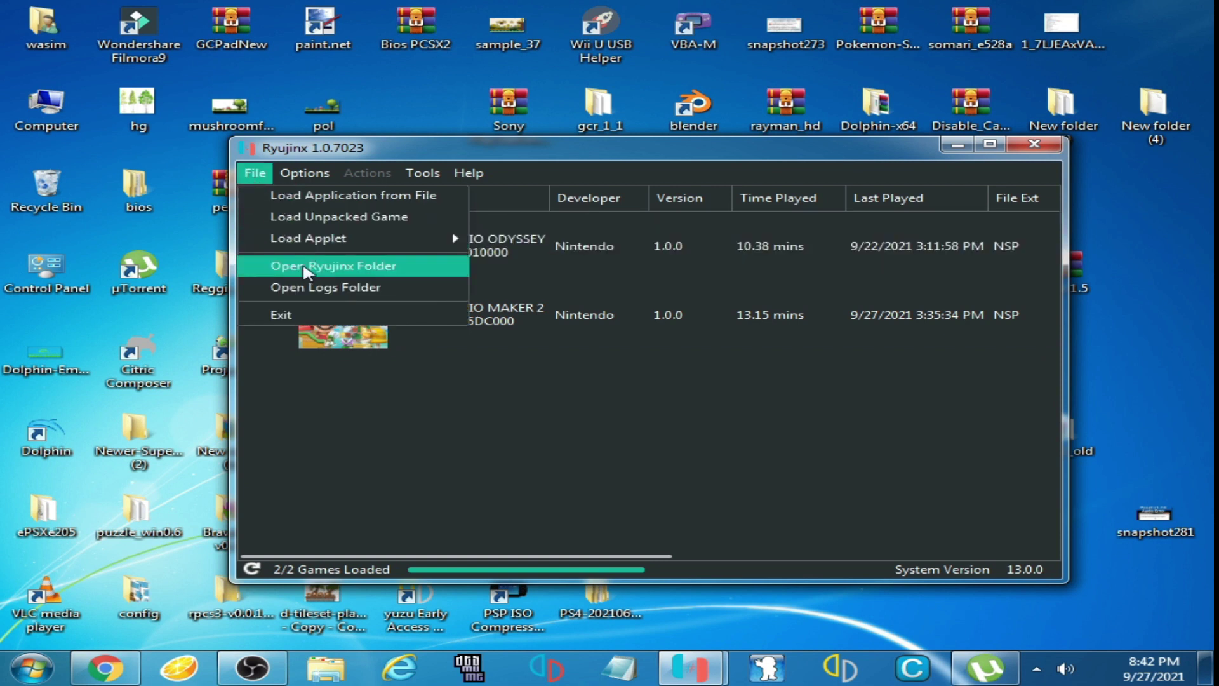
{"action": "left_click", "coordinate": [305, 267]}
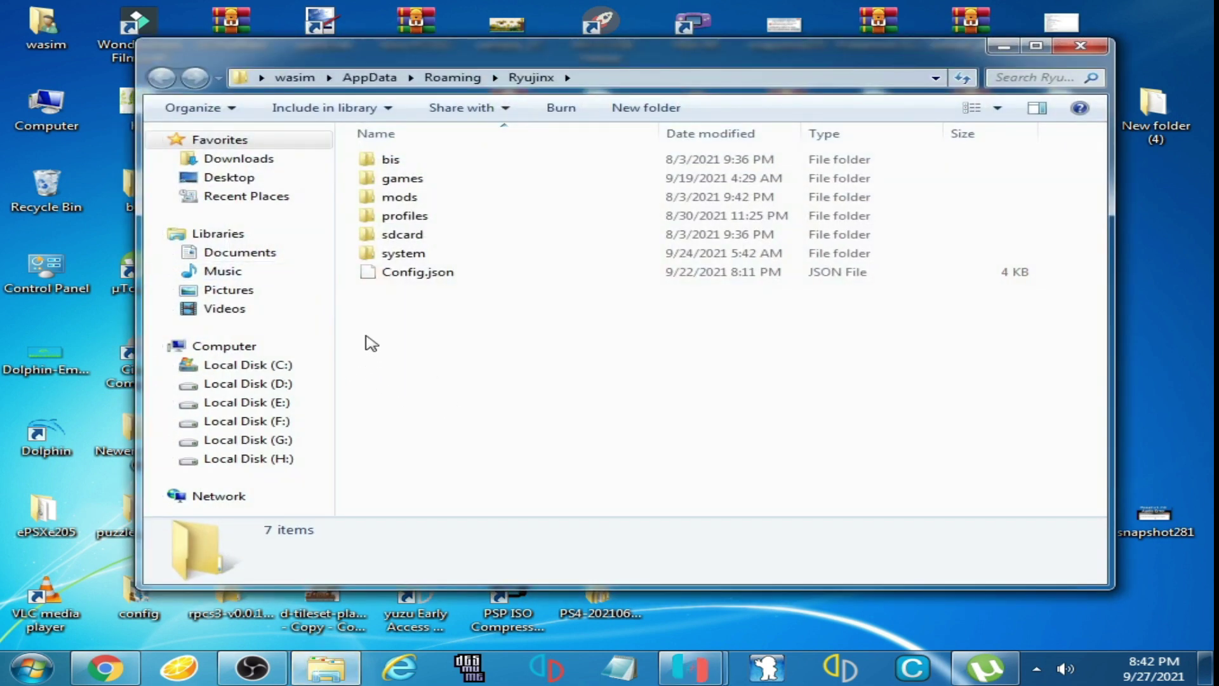
{"action": "mouse_move", "coordinate": [371, 343]}
{"action": "left_mouse_down"}
{"action": "mouse_move", "coordinate": [509, 226]}
{"action": "mouse_move", "coordinate": [489, 160]}
{"action": "left_mouse_up"}
{"action": "right_click", "coordinate": [489, 163]}
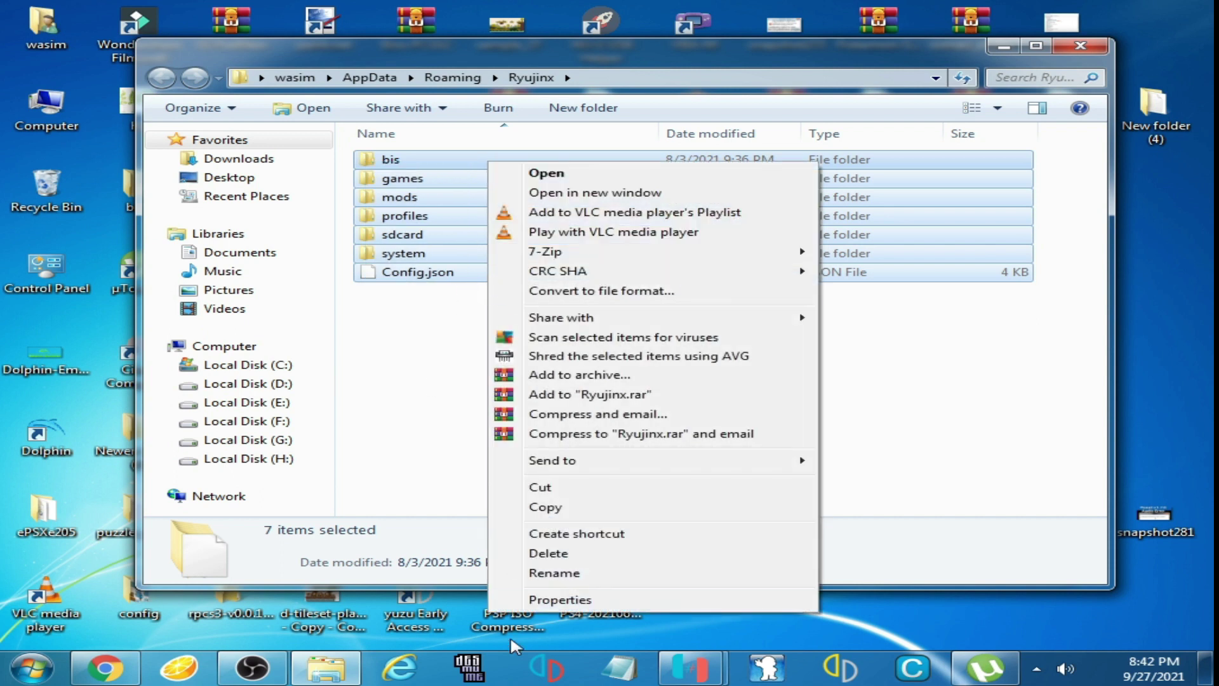
{"action": "left_click", "coordinate": [389, 403]}
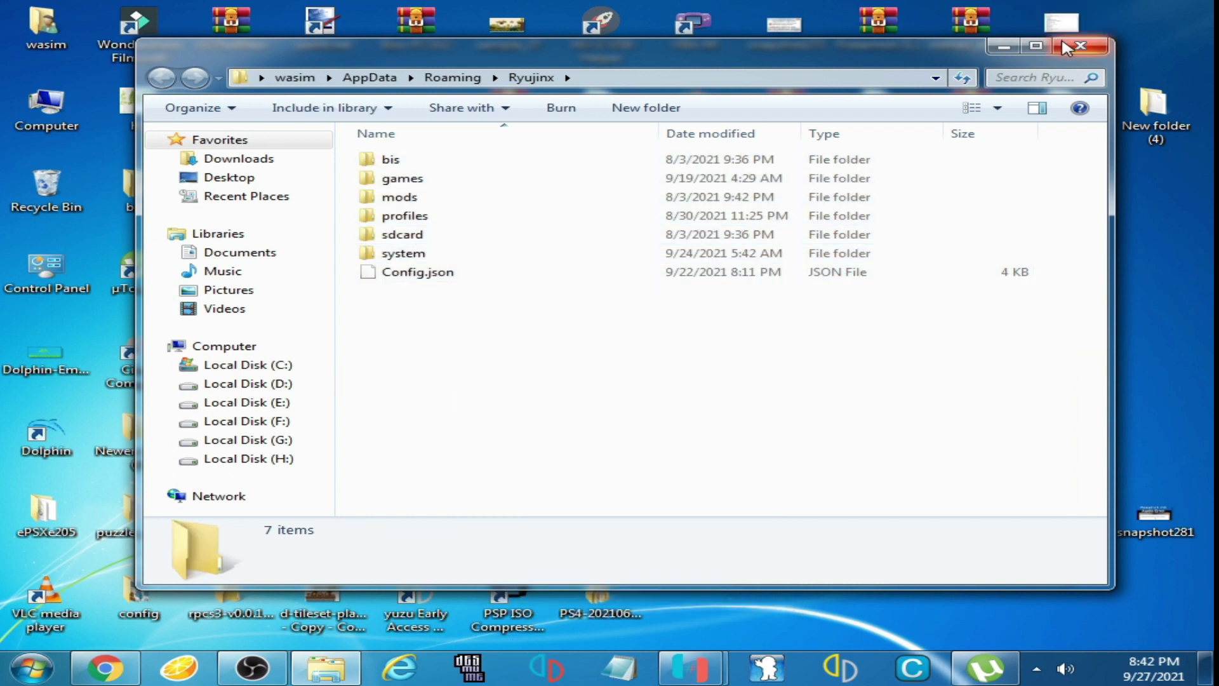
{"action": "left_click", "coordinate": [1067, 48]}
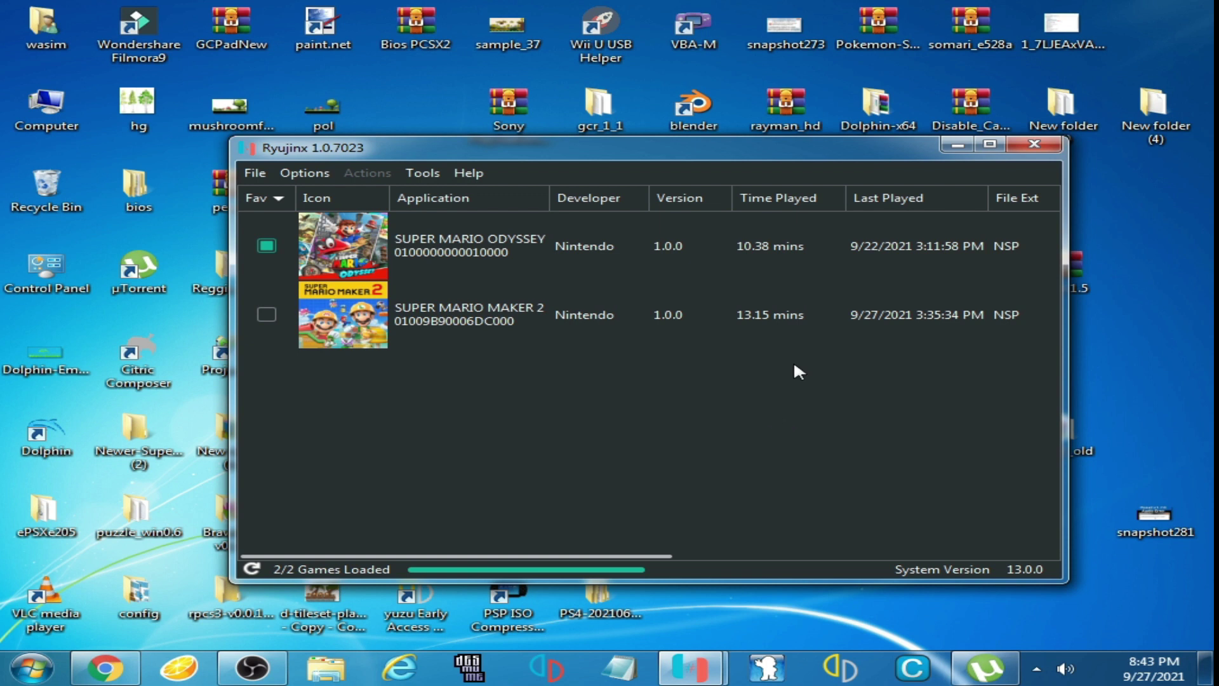
{"action": "left_click_drag", "start_coordinate": [858, 146], "coordinate": [782, 130]}
{"action": "right_click", "coordinate": [1109, 338]}
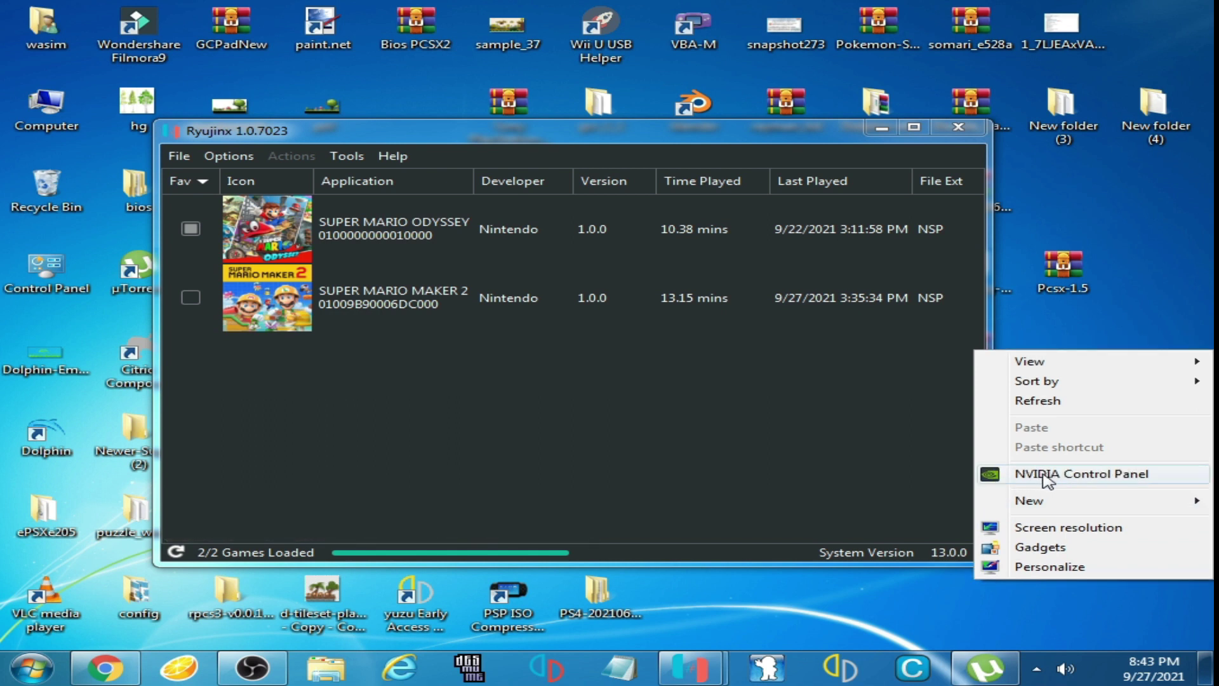
{"action": "left_click", "coordinate": [1045, 477]}
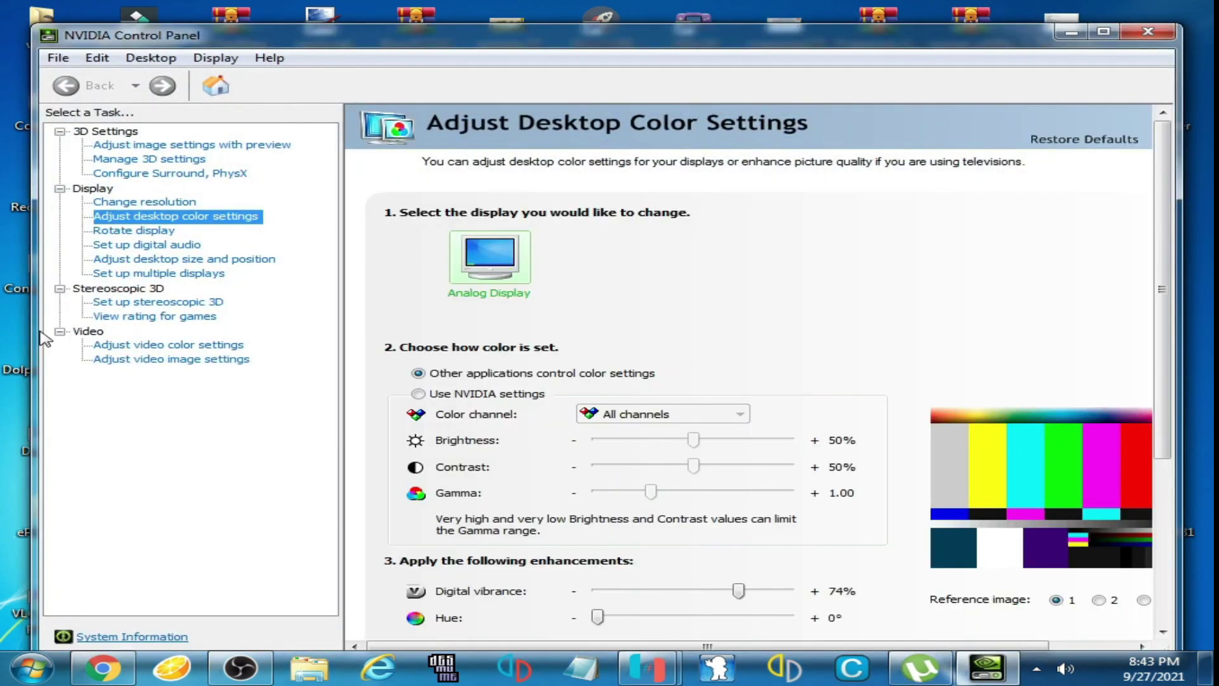
{"action": "left_click_drag", "start_coordinate": [29, 342], "coordinate": [279, 343]}
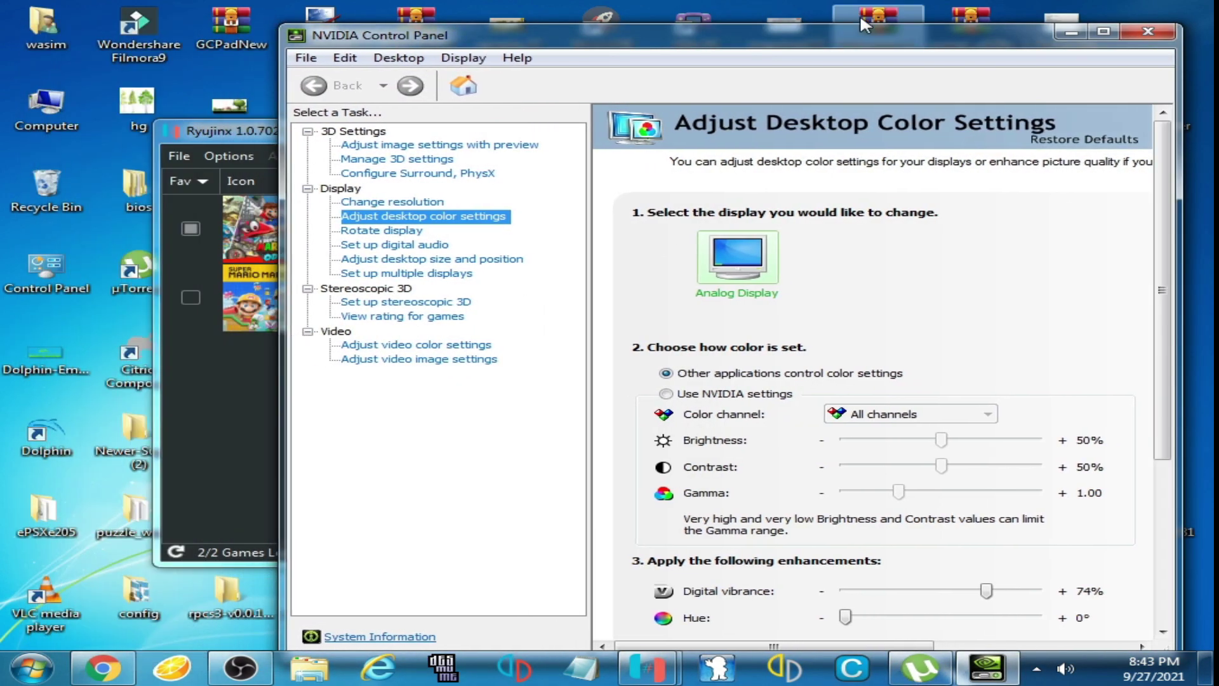
{"action": "mouse_move", "coordinate": [870, 40]}
{"action": "left_mouse_down"}
{"action": "mouse_move", "coordinate": [705, 18]}
{"action": "mouse_move", "coordinate": [720, 99]}
{"action": "mouse_move", "coordinate": [734, 40]}
{"action": "left_mouse_up"}
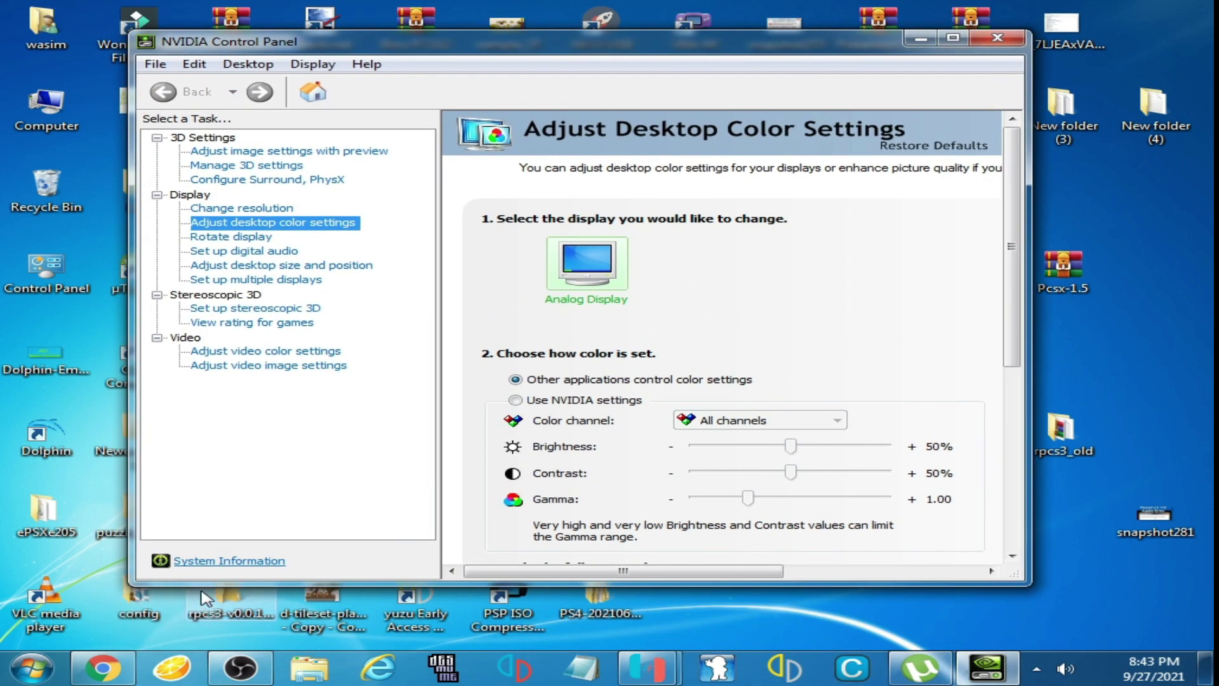
{"action": "left_click", "coordinate": [225, 562]}
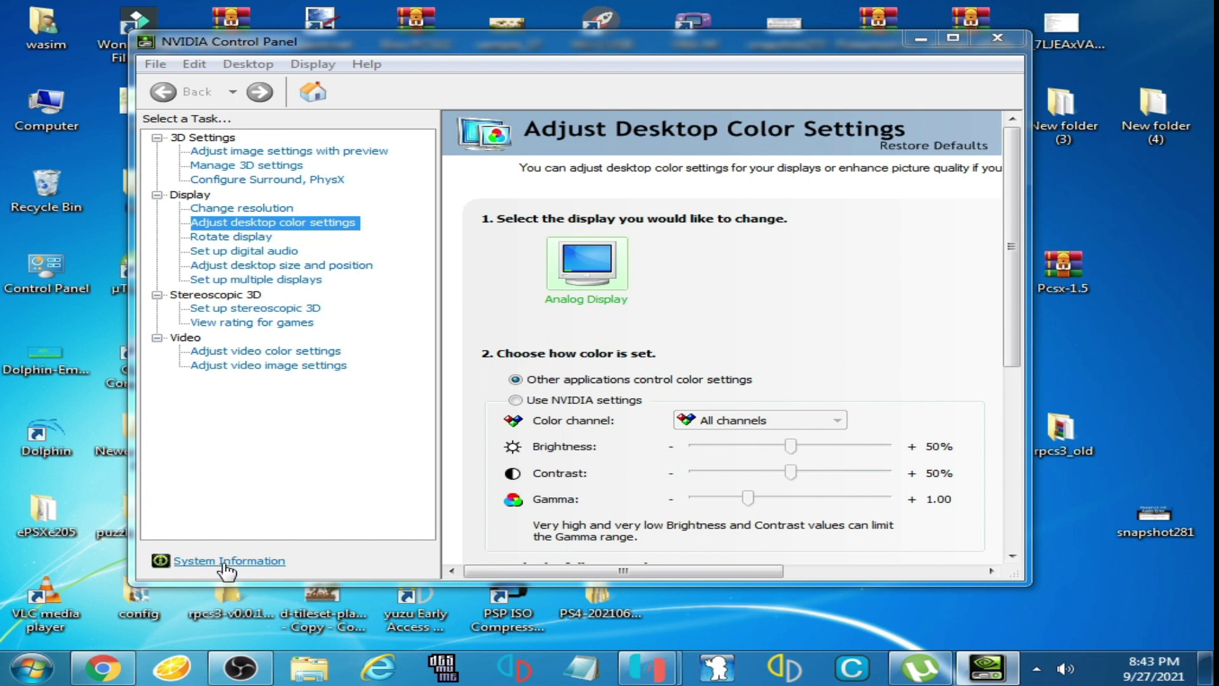
{"action": "left_click", "coordinate": [851, 463]}
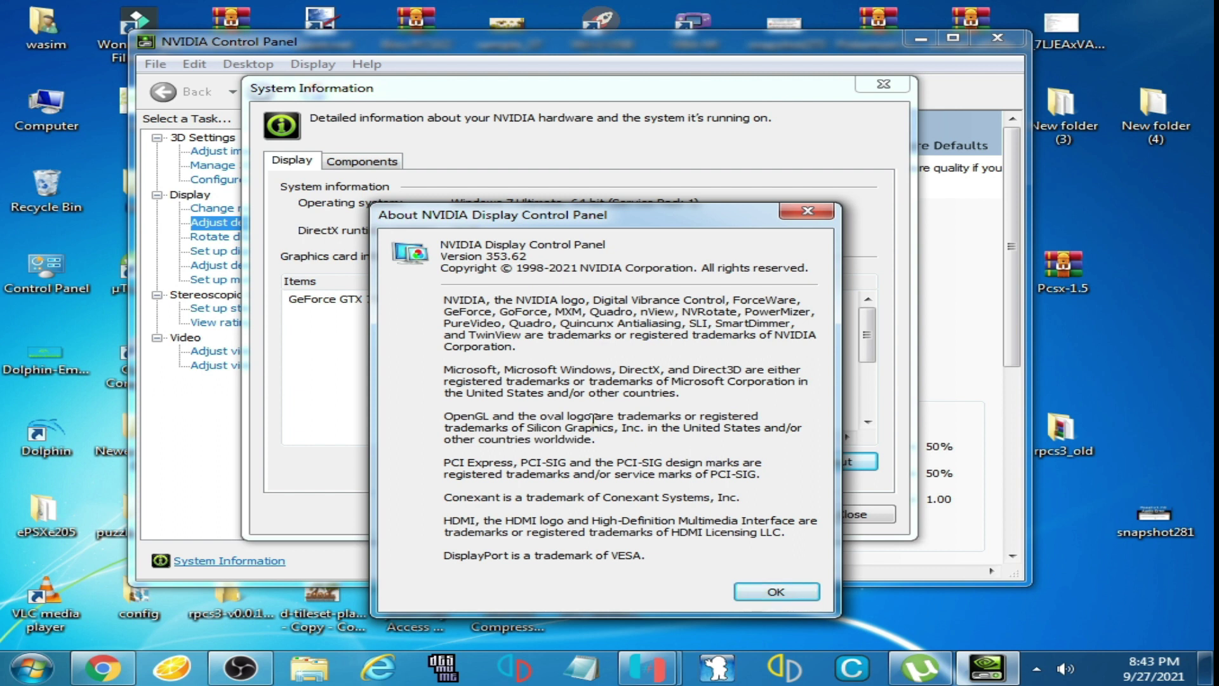
{"action": "left_click", "coordinate": [798, 593]}
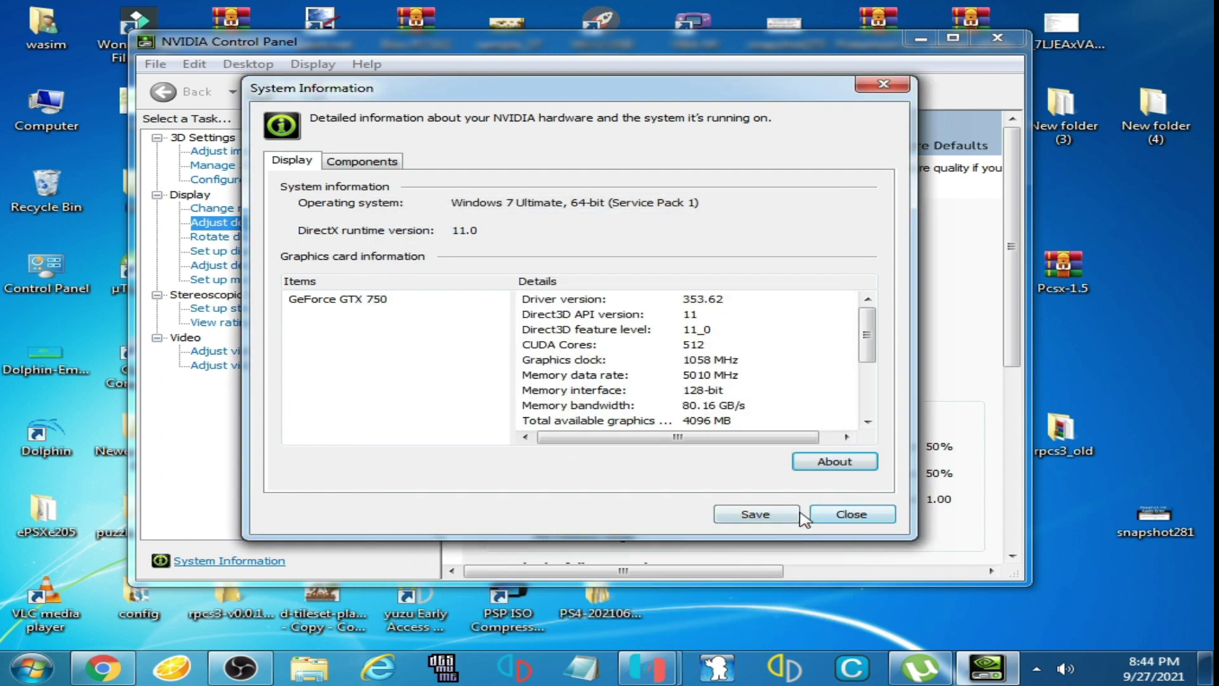
{"action": "left_click", "coordinate": [854, 516]}
Close the NVIDIA Control Panel and the Ryujinx window.
{"action": "left_click", "coordinate": [998, 38]}
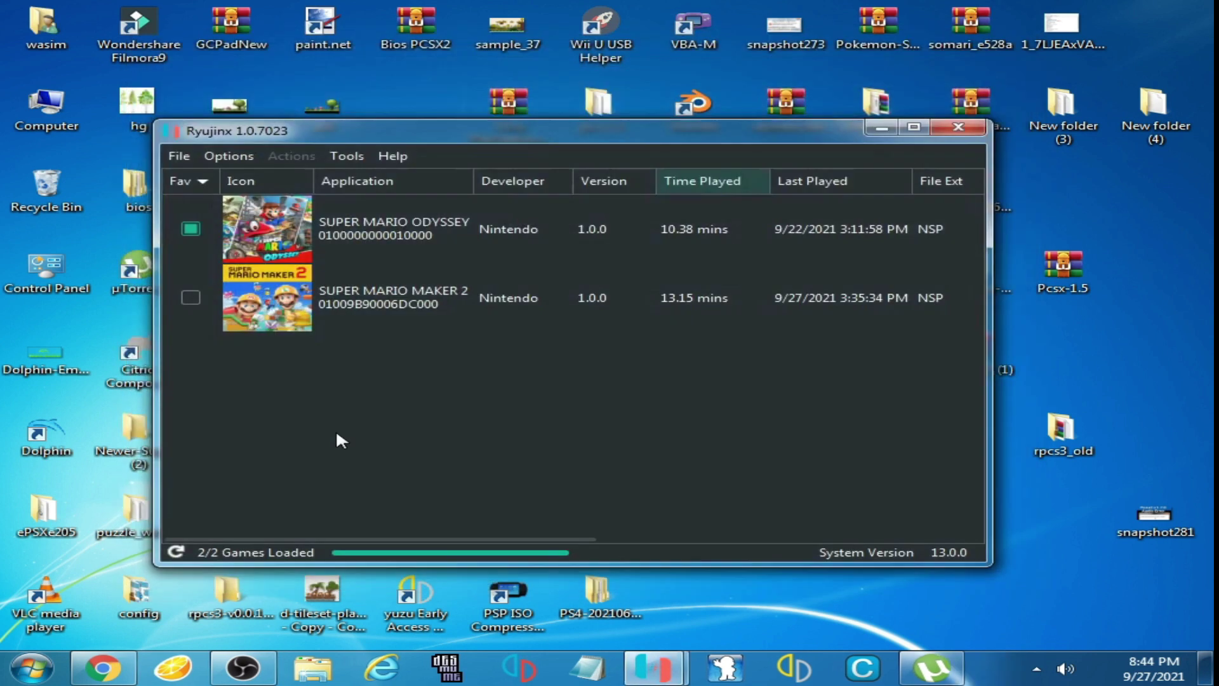
{"action": "left_click", "coordinate": [643, 254]}
{"action": "left_click", "coordinate": [959, 127]}
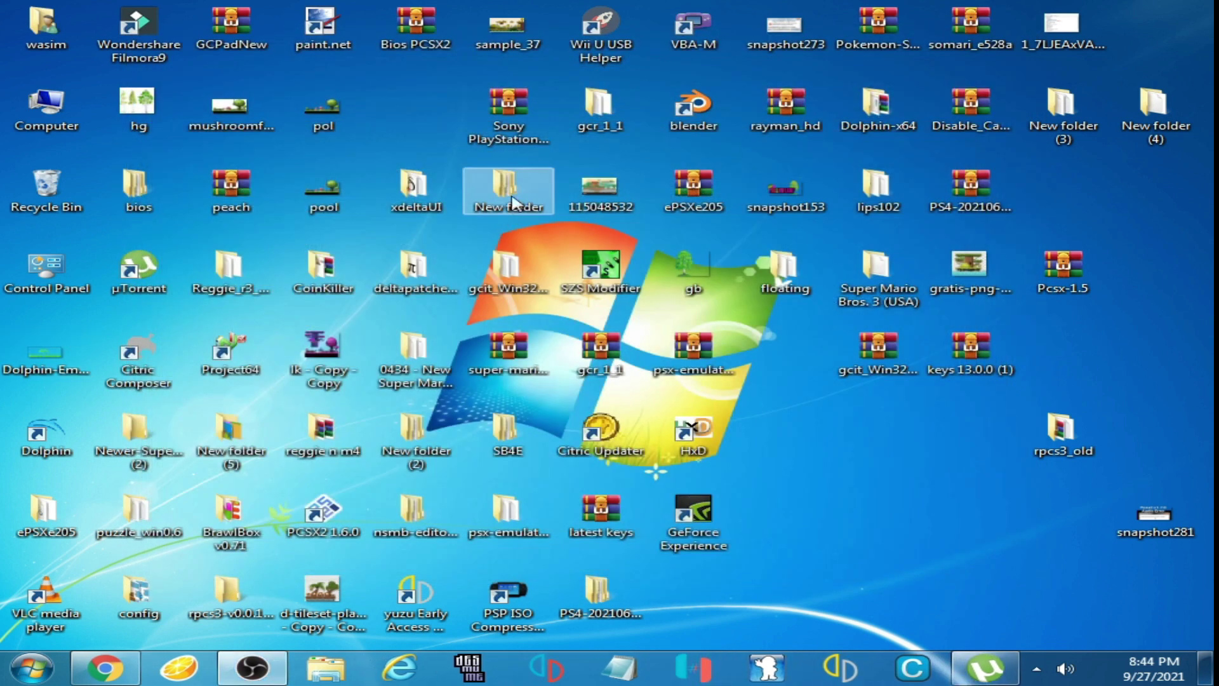
Open Device Manager through the Computer properties.
{"action": "double_click", "coordinate": [48, 125]}
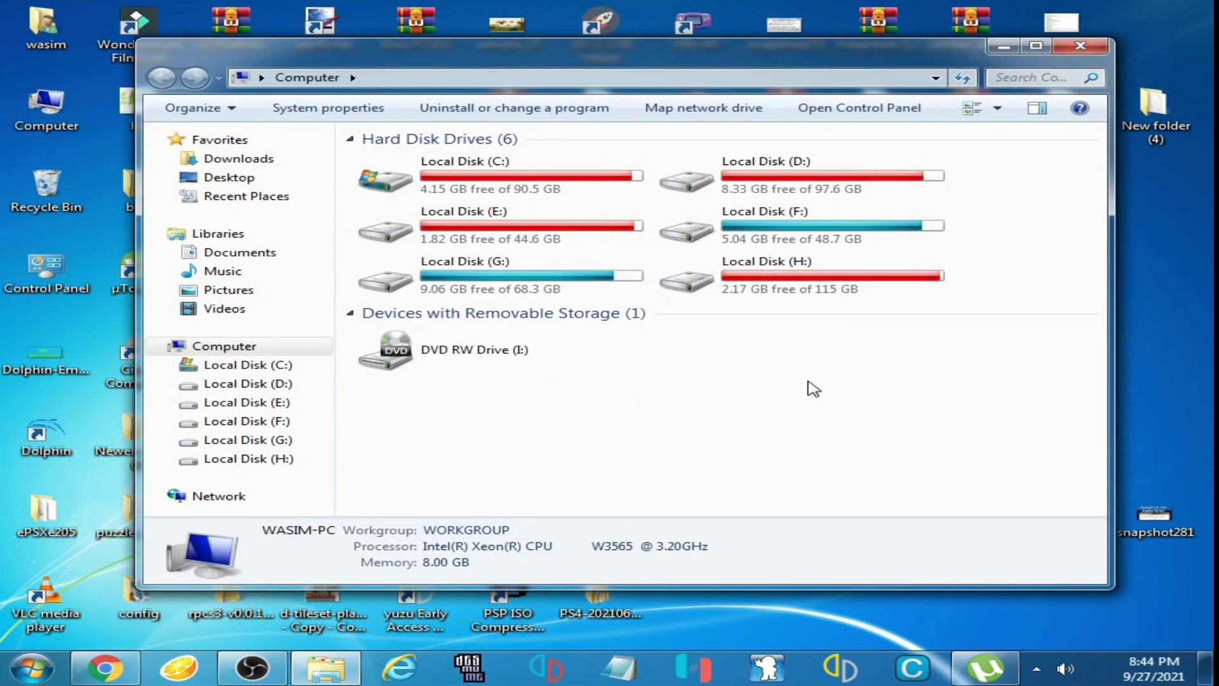
{"action": "right_click", "coordinate": [784, 388]}
{"action": "left_click", "coordinate": [862, 556]}
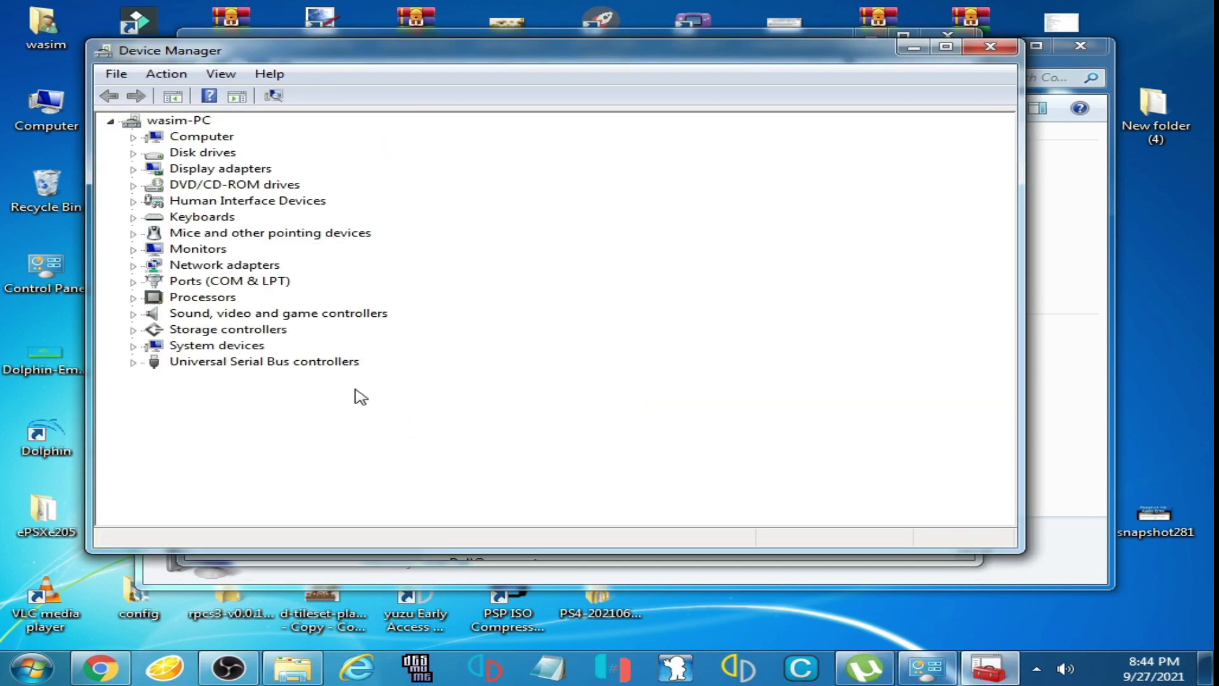
Under Display adapters, bring up the uninstall option for the NVIDIA GeForce GTX 750.
{"action": "left_click", "coordinate": [132, 169]}
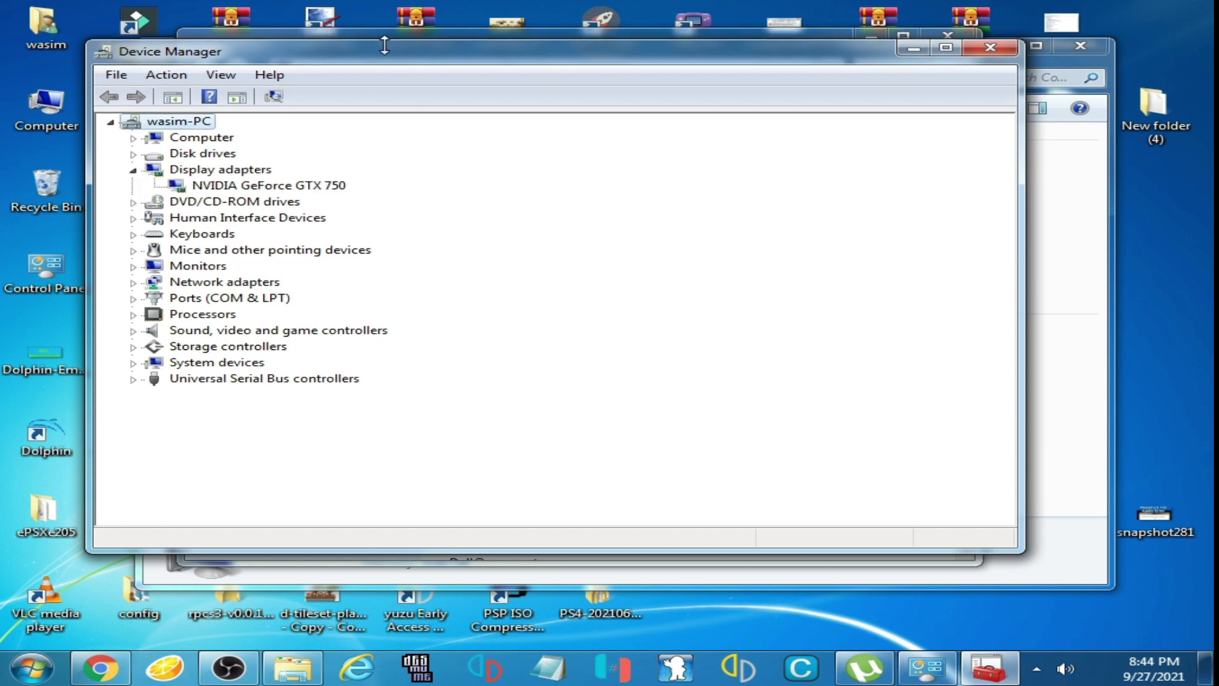
{"action": "left_click_drag", "start_coordinate": [388, 52], "coordinate": [575, 118]}
{"action": "left_click", "coordinate": [447, 254]}
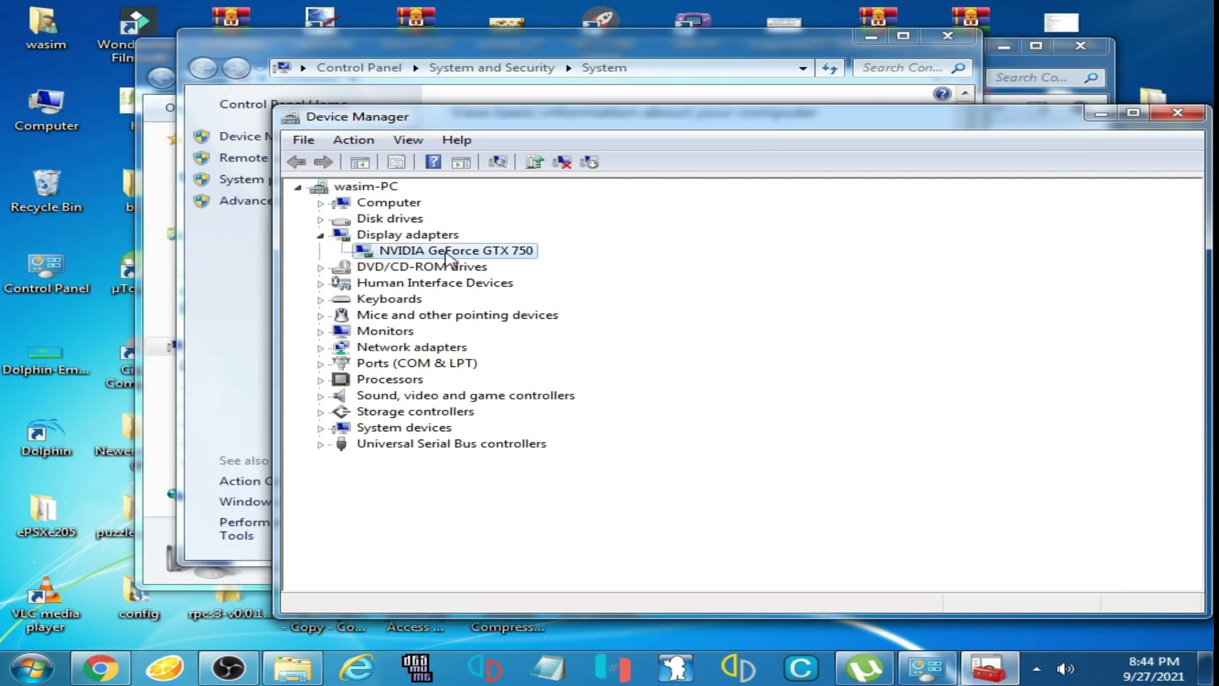
{"action": "right_click", "coordinate": [447, 255]}
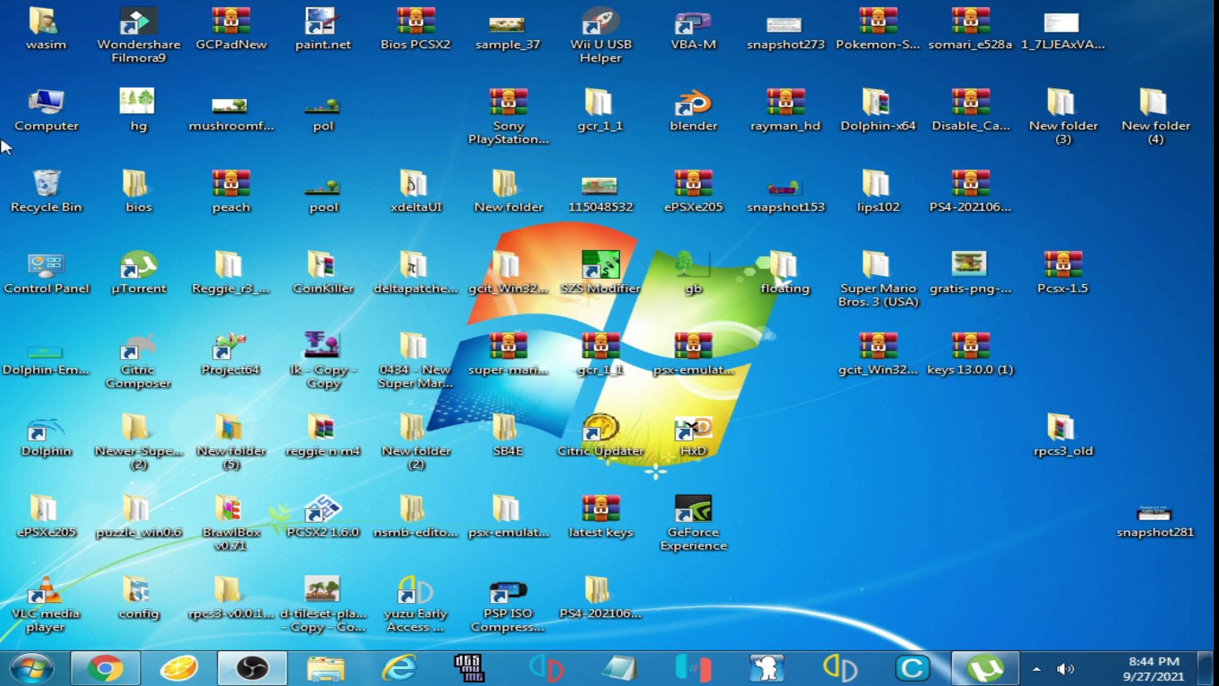
On Local Disk (H:), extract the 471.41 driver archive into its own 471.41 folder.
{"action": "double_click", "coordinate": [46, 107]}
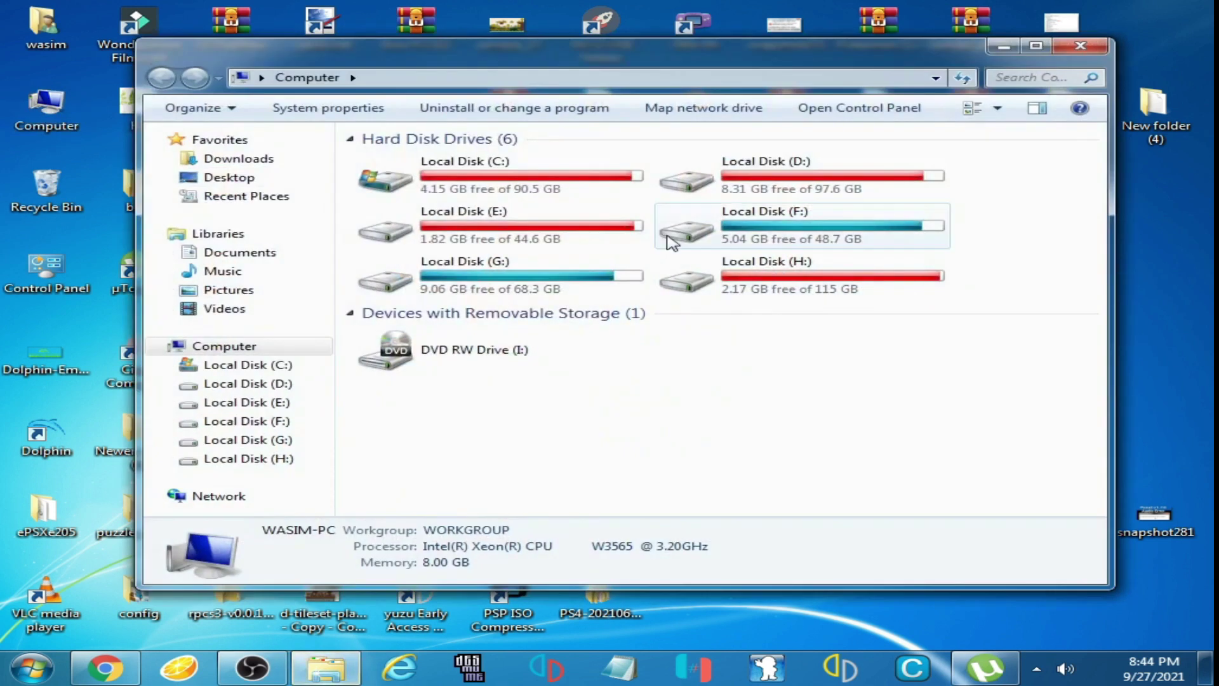
{"action": "double_click", "coordinate": [768, 275]}
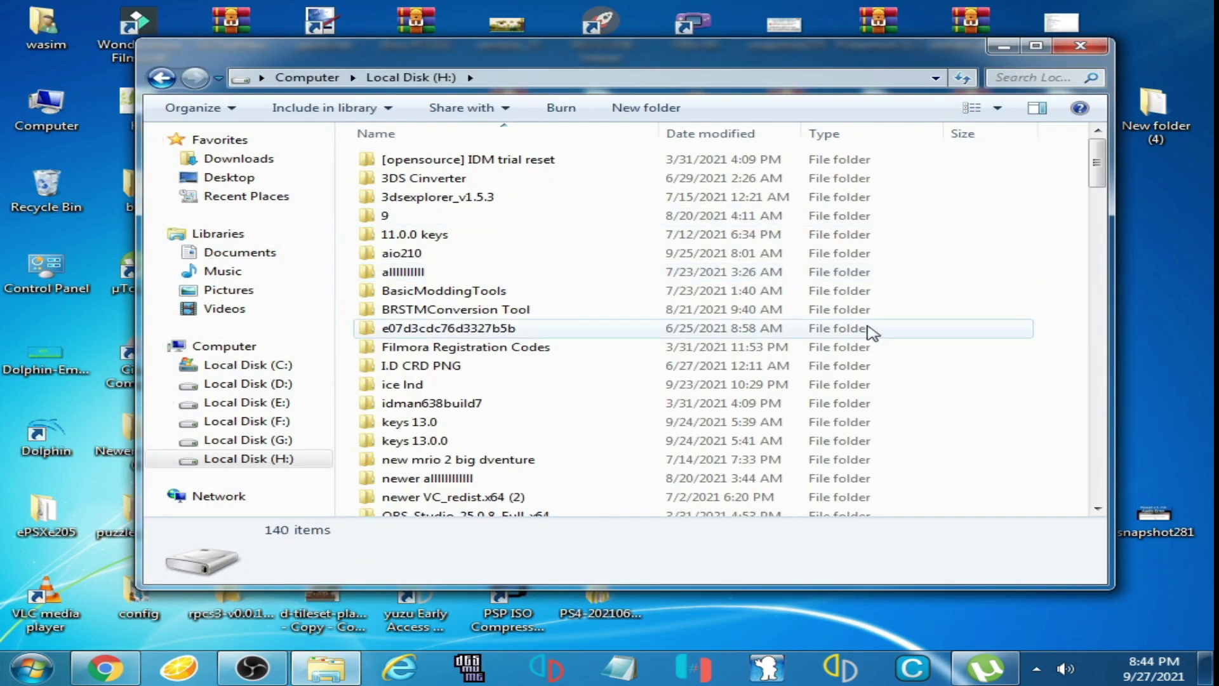
{"action": "left_click_drag", "start_coordinate": [1091, 188], "coordinate": [1120, 266]}
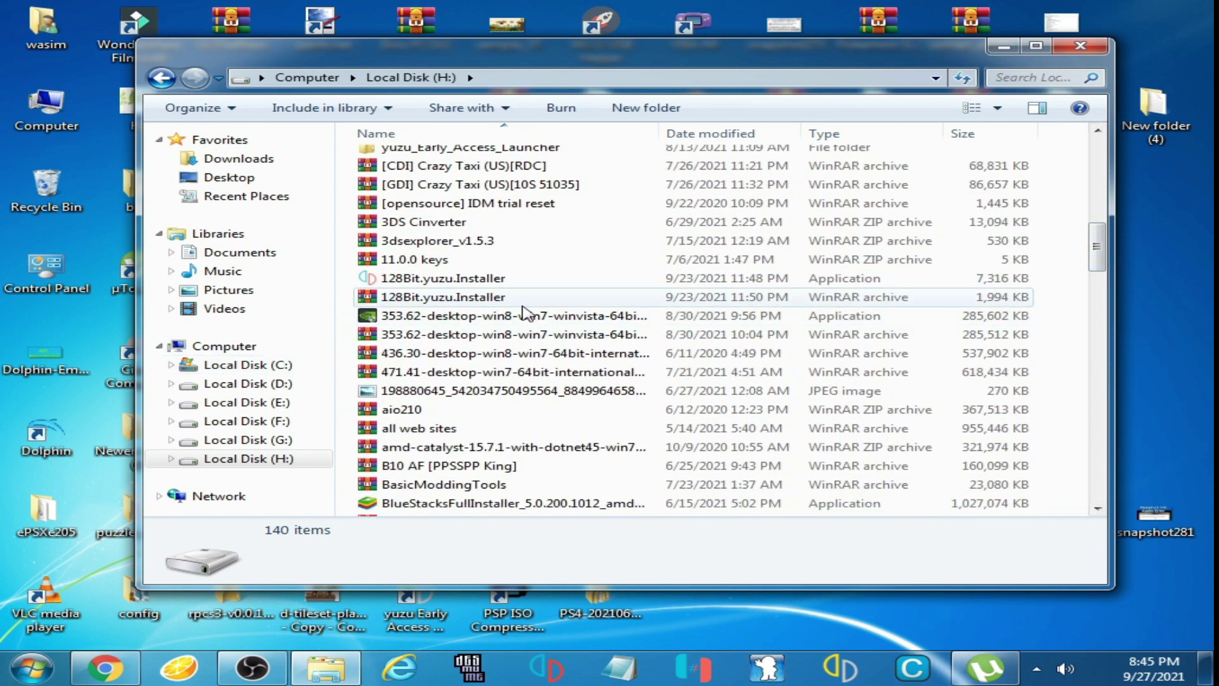
{"action": "mouse_move", "coordinate": [373, 323]}
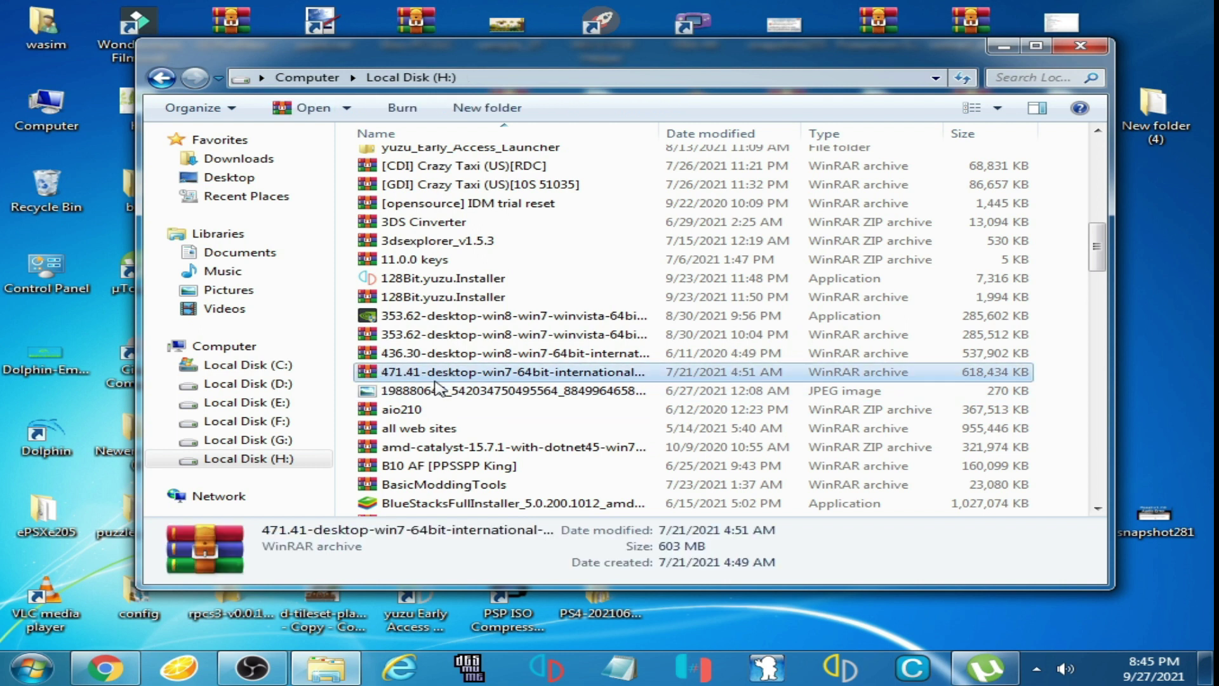
{"action": "mouse_move", "coordinate": [408, 384]}
{"action": "left_mouse_down"}
{"action": "mouse_move", "coordinate": [391, 363]}
{"action": "mouse_move", "coordinate": [437, 358]}
{"action": "left_mouse_up"}
{"action": "left_click", "coordinate": [395, 374]}
{"action": "right_click", "coordinate": [401, 373]}
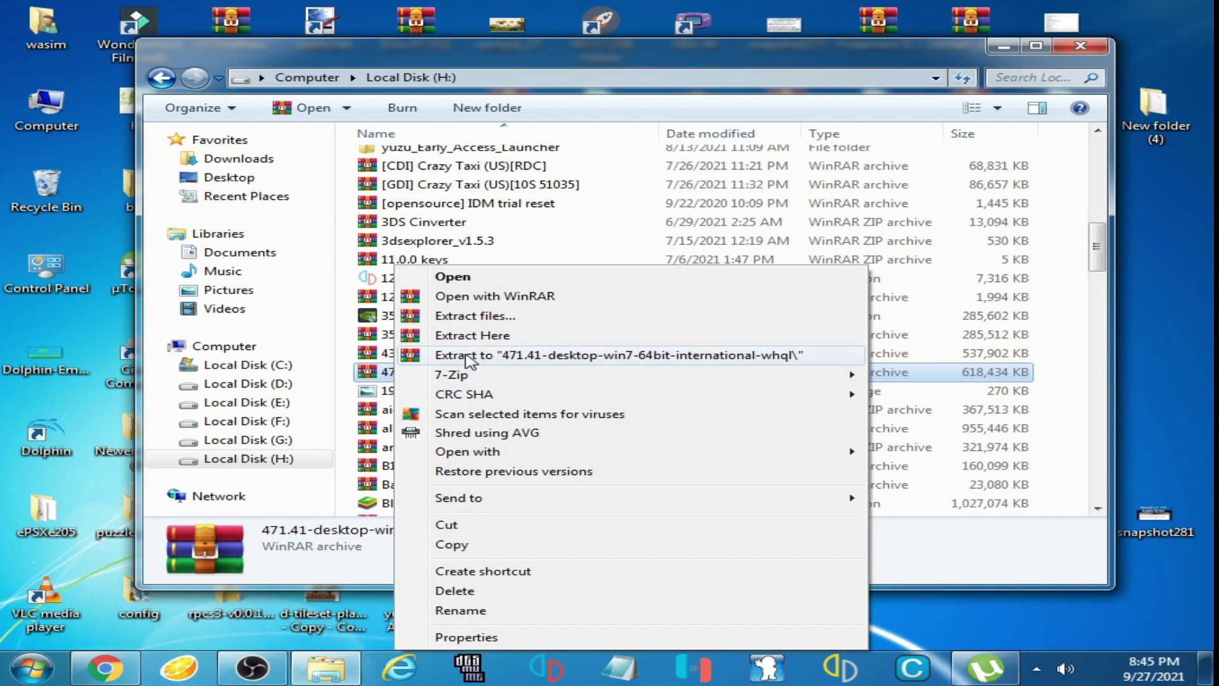
{"action": "left_click", "coordinate": [469, 355]}
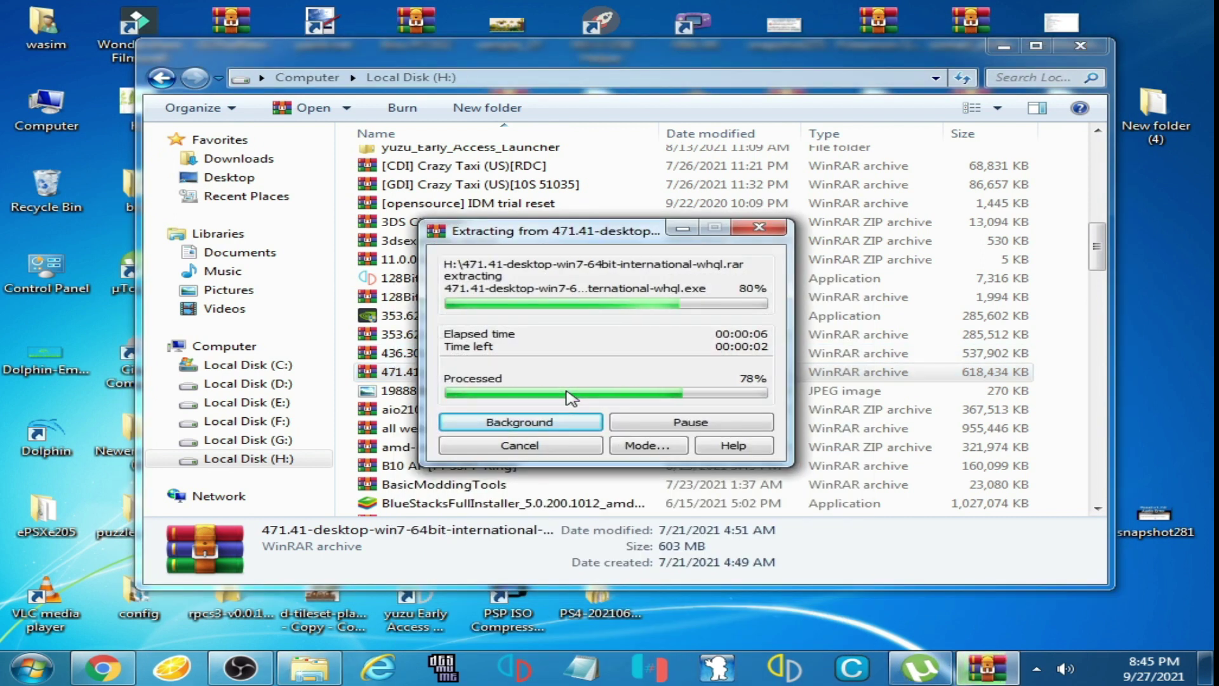
Open the extracted 471.41 driver folder and run its installer.
{"action": "scroll", "coordinate": [1048, 254], "scroll_direction": "down", "scroll_amount": 20}
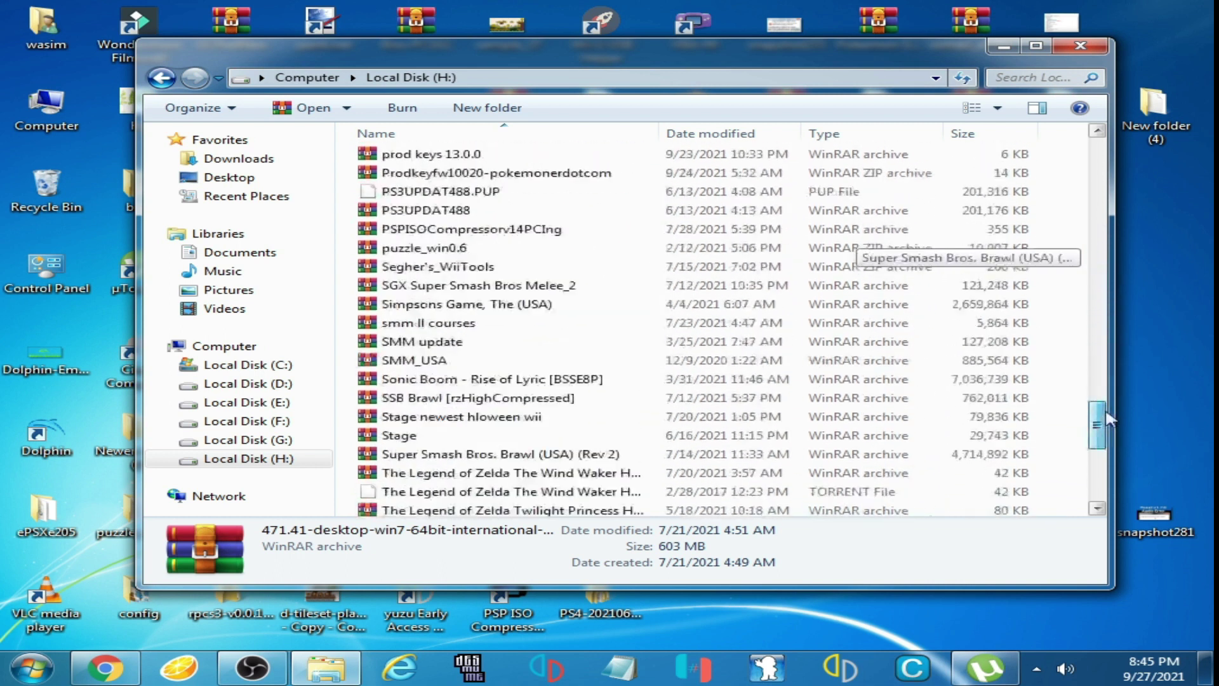
{"action": "double_click", "coordinate": [464, 506]}
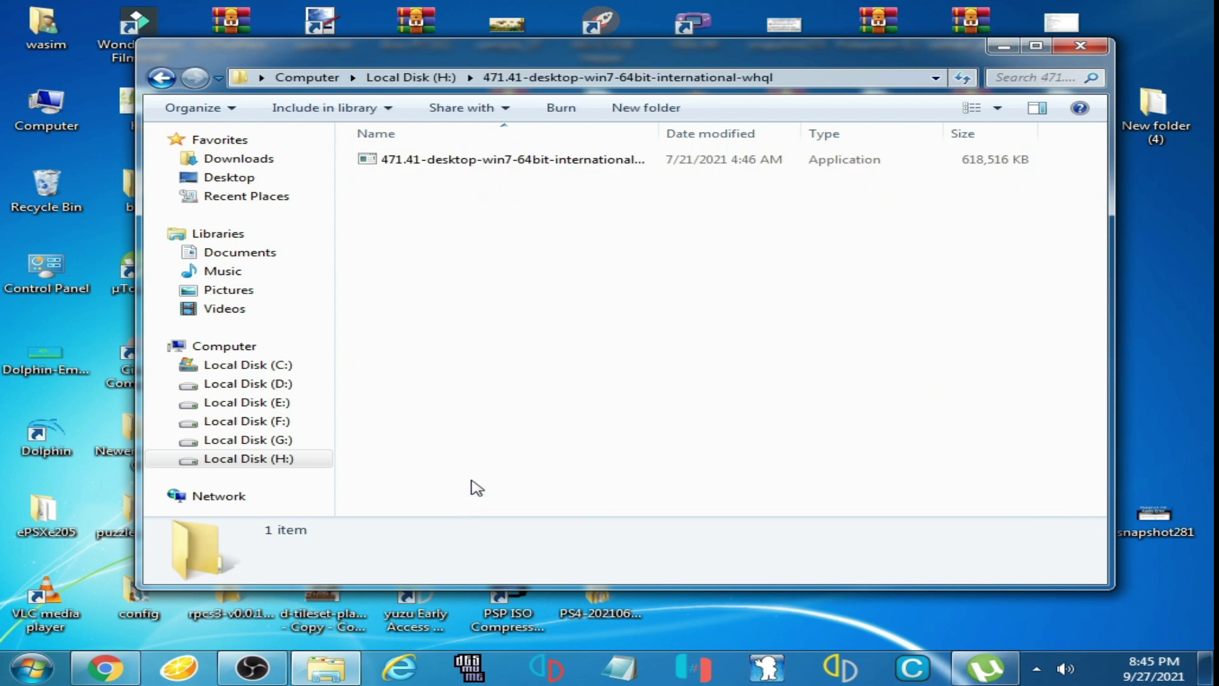
{"action": "double_click", "coordinate": [441, 163]}
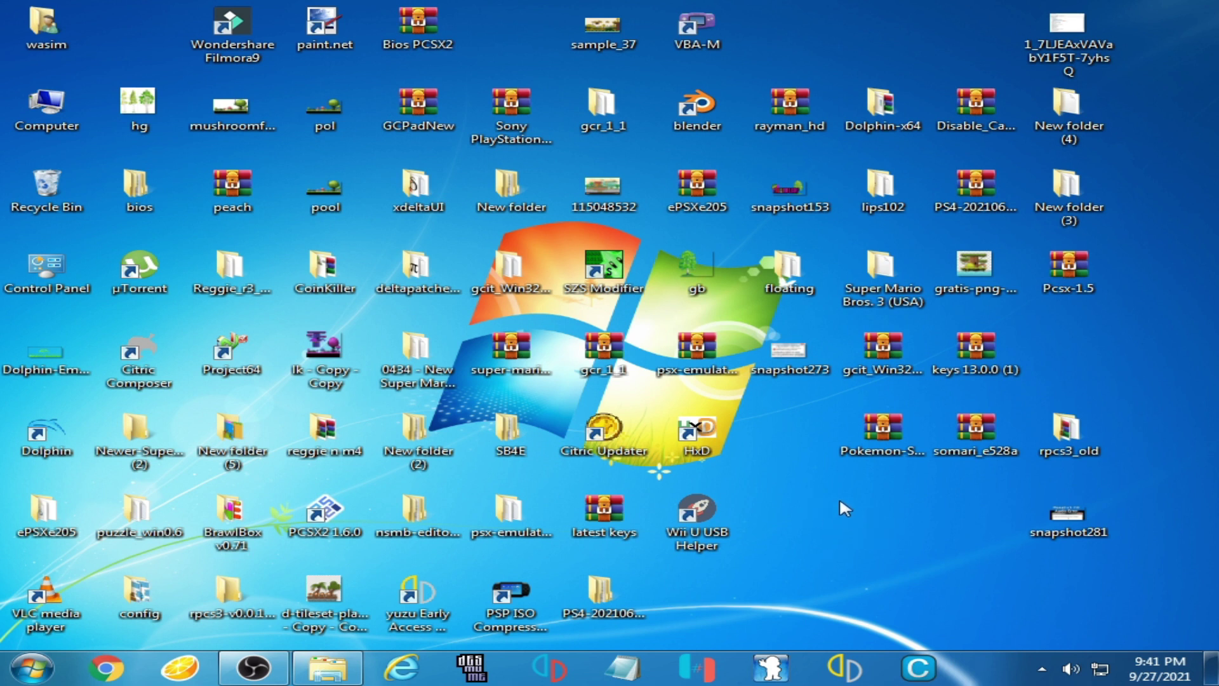
{"action": "right_click", "coordinate": [870, 500]}
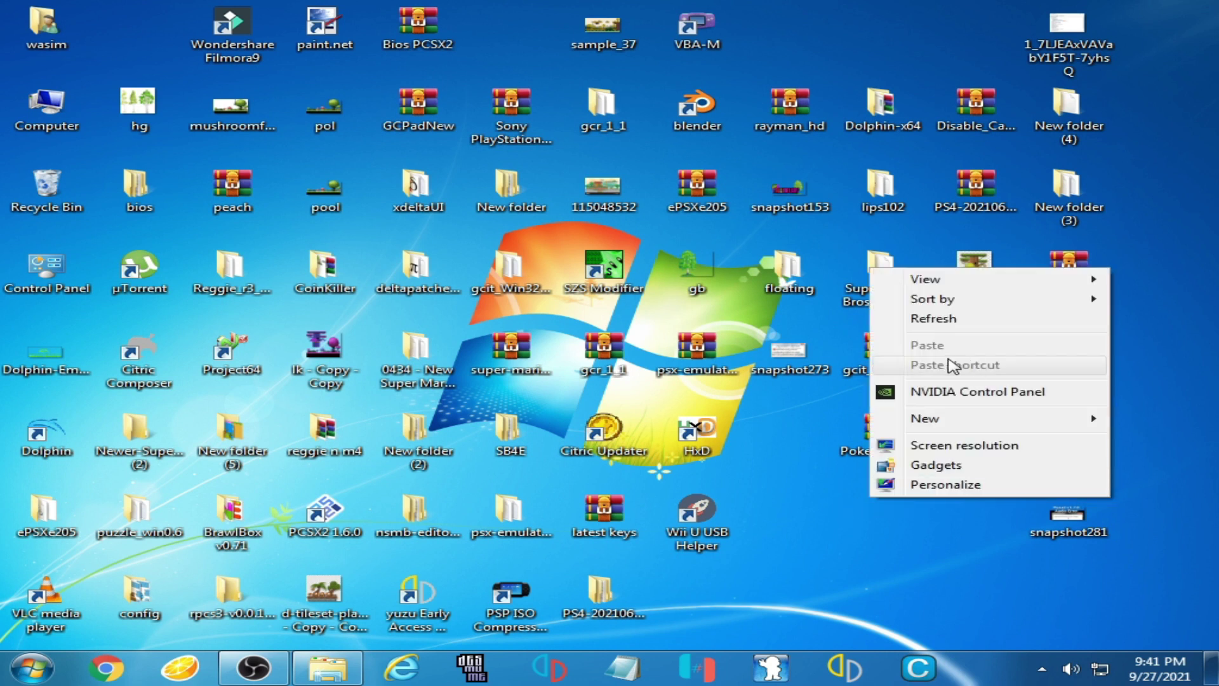
{"action": "left_click", "coordinate": [898, 390]}
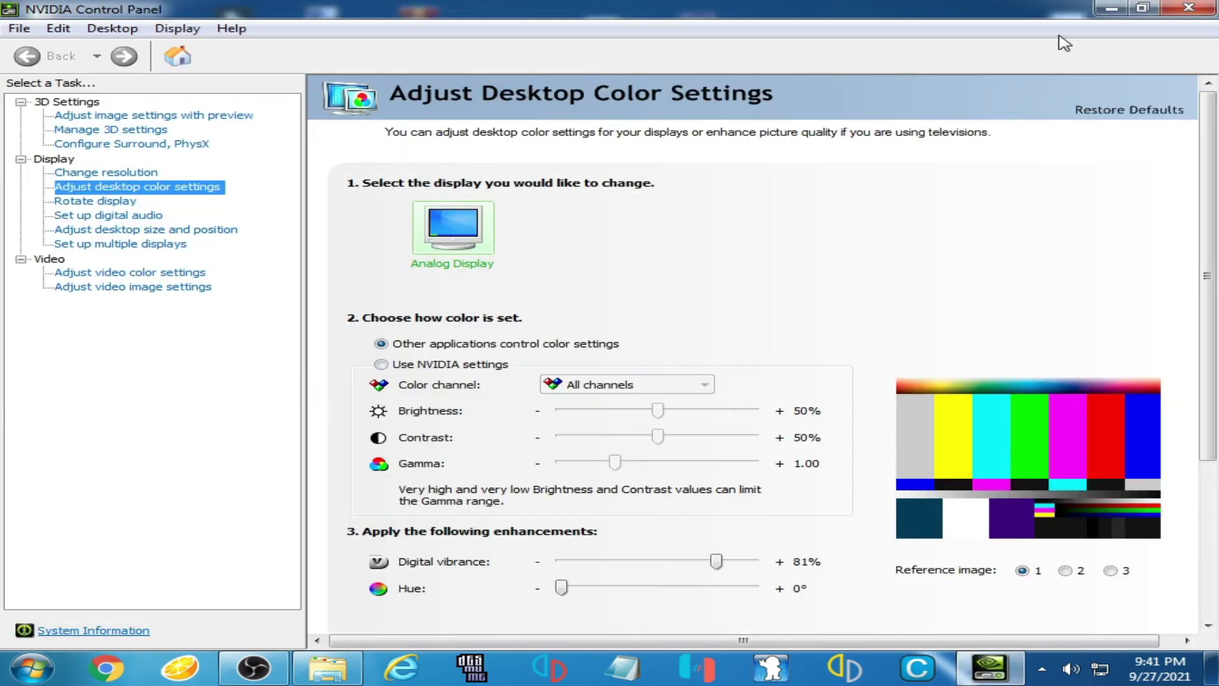
{"action": "left_click", "coordinate": [1142, 8]}
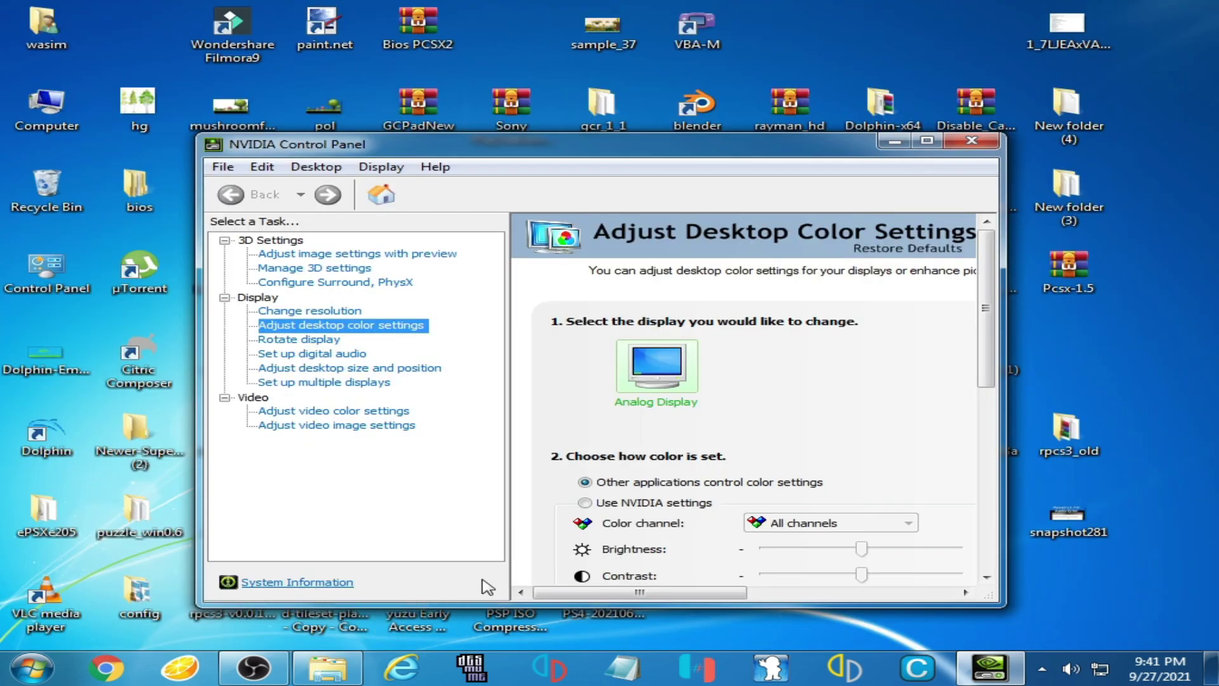
{"action": "left_click", "coordinate": [281, 582]}
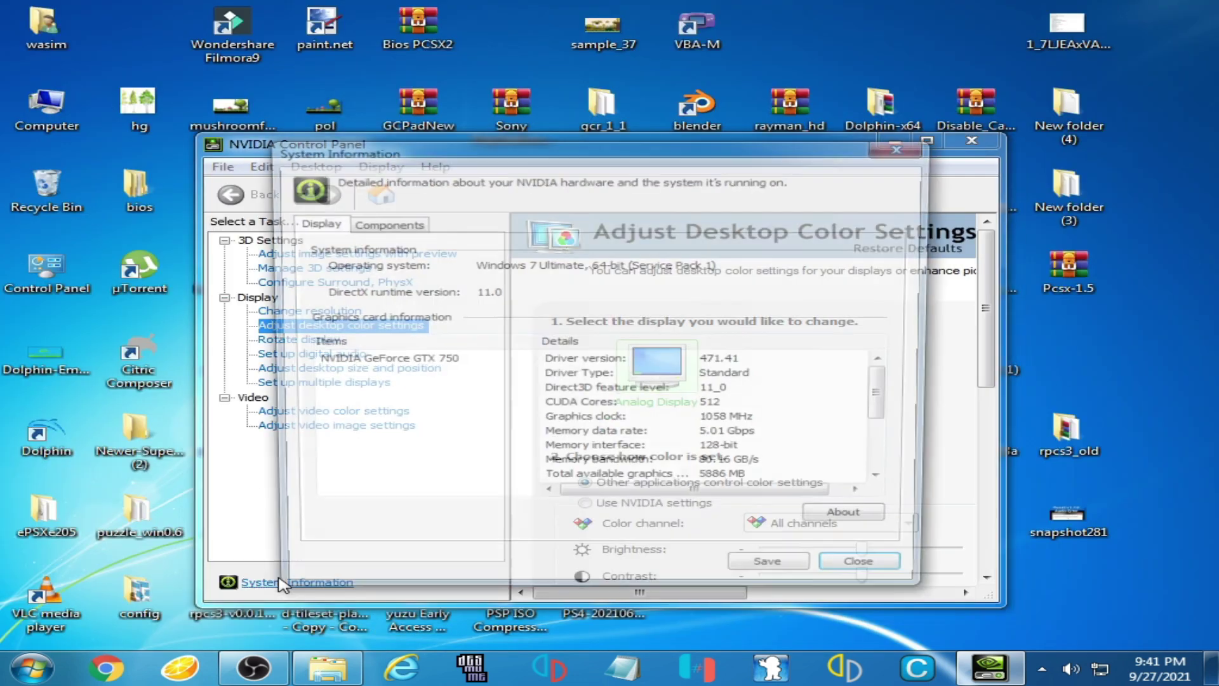
{"action": "left_click", "coordinate": [831, 519]}
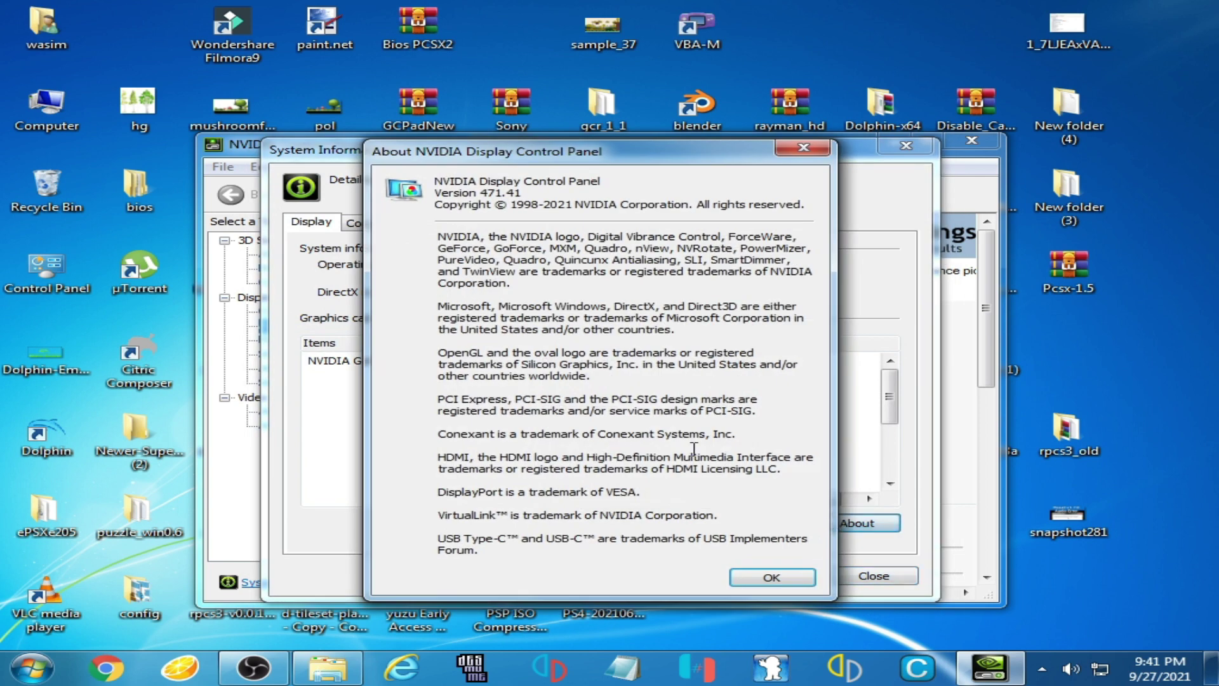
{"action": "left_click_drag", "start_coordinate": [576, 158], "coordinate": [654, 254]}
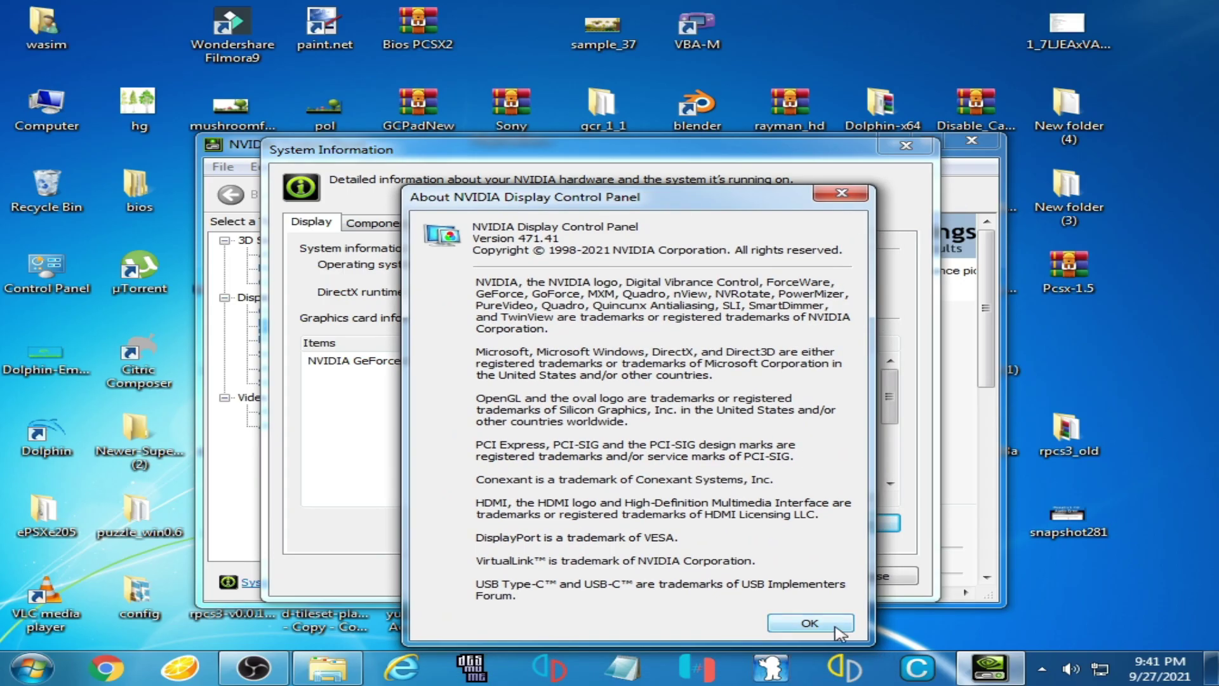
{"action": "left_click", "coordinate": [831, 622]}
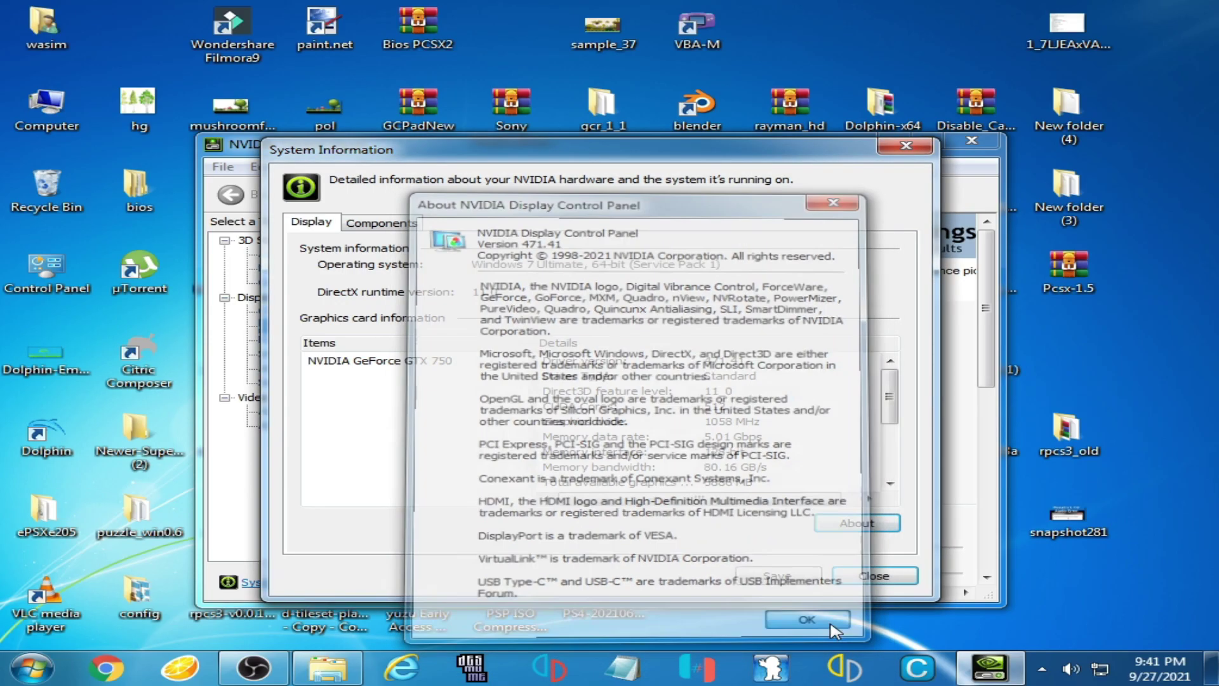
{"action": "left_click", "coordinate": [874, 575]}
{"action": "left_click", "coordinate": [972, 140]}
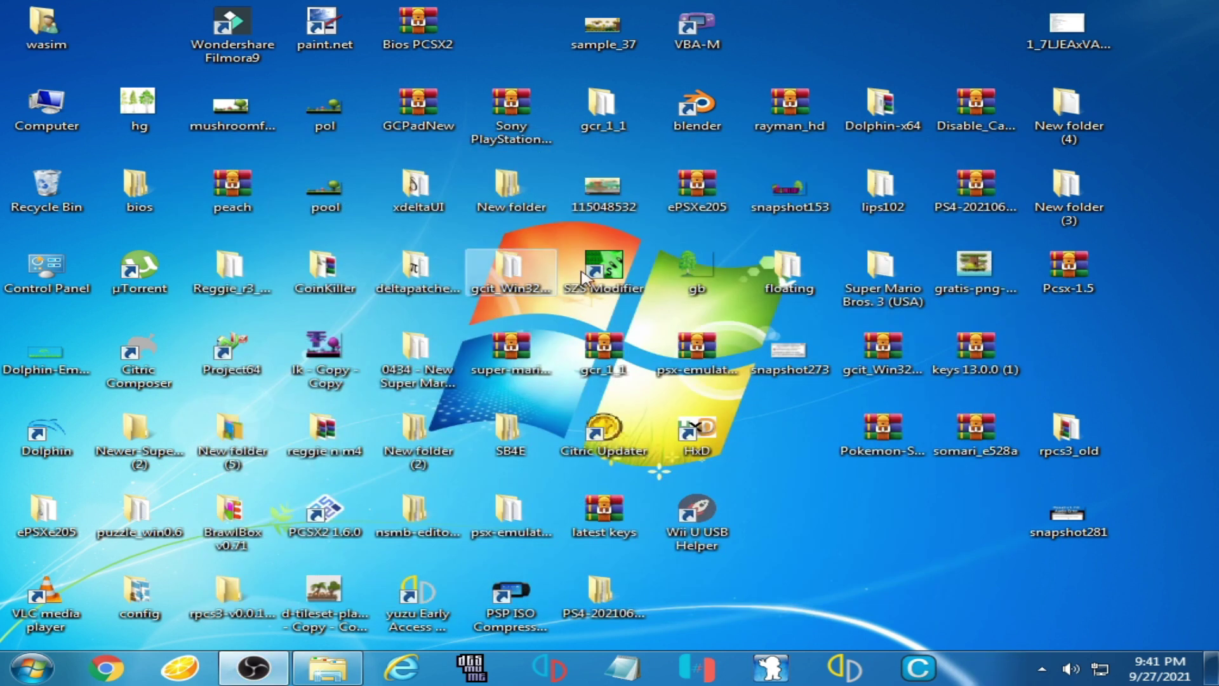
{"action": "left_click", "coordinate": [42, 114]}
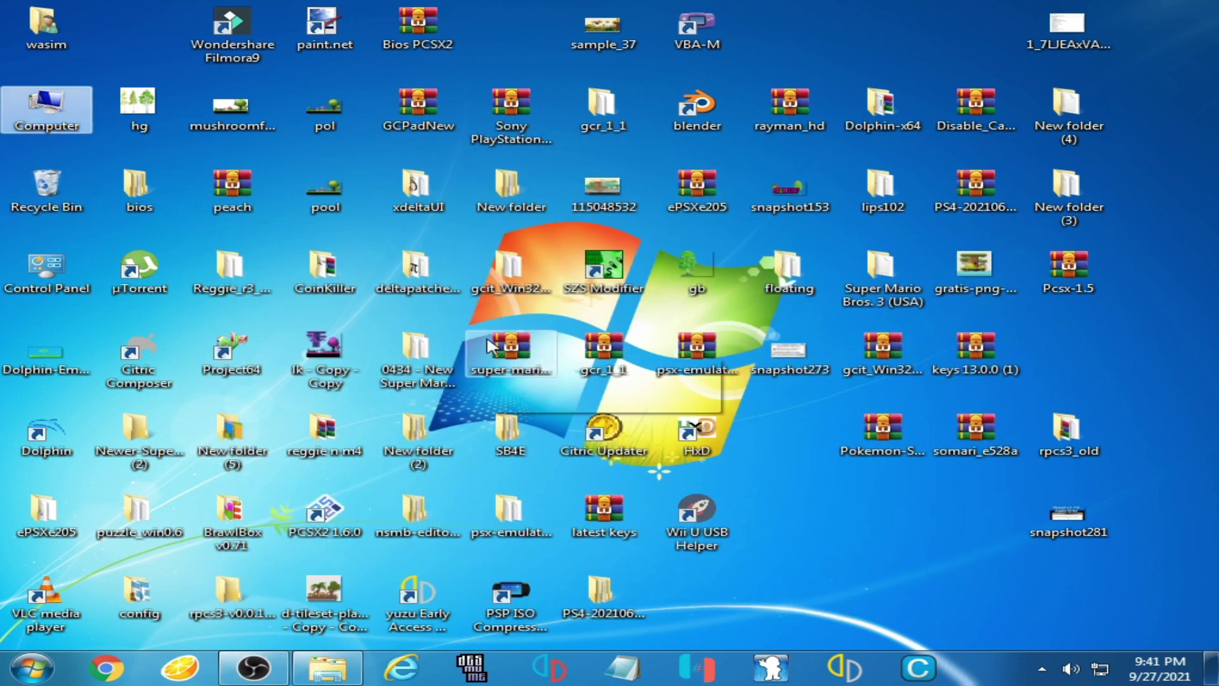
{"action": "double_click", "coordinate": [45, 107]}
{"action": "right_click", "coordinate": [839, 454]}
{"action": "left_click", "coordinate": [907, 619]}
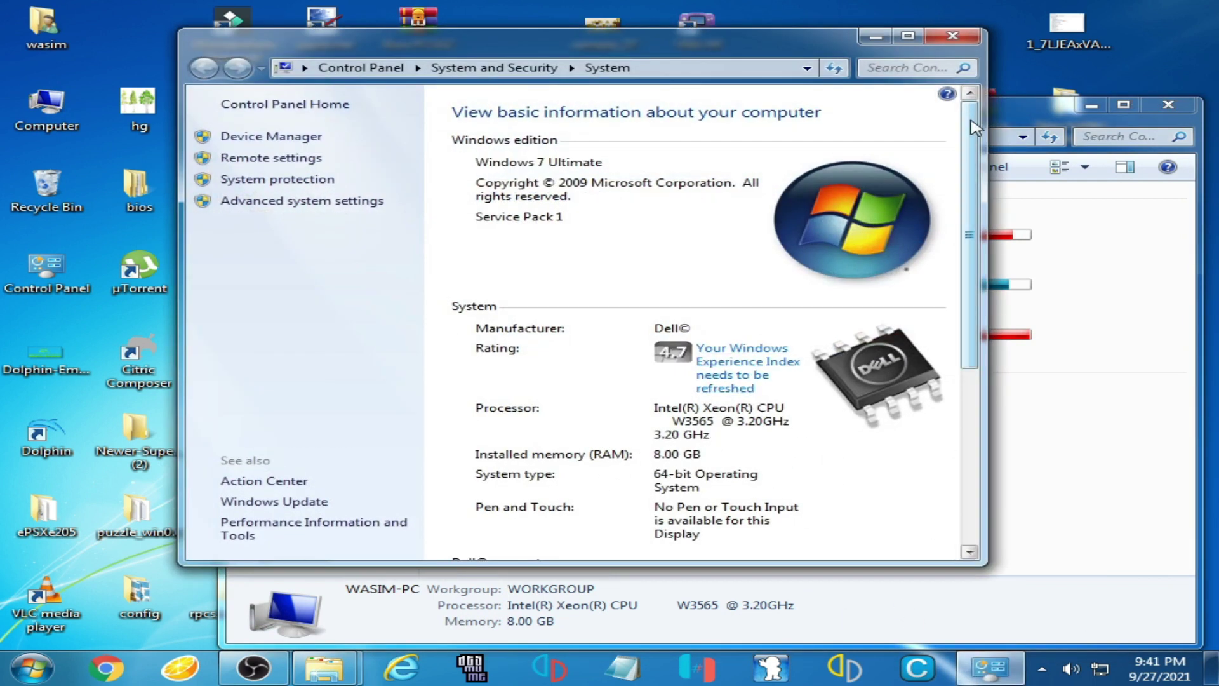
{"action": "left_click", "coordinate": [952, 36]}
{"action": "left_click", "coordinate": [1164, 113]}
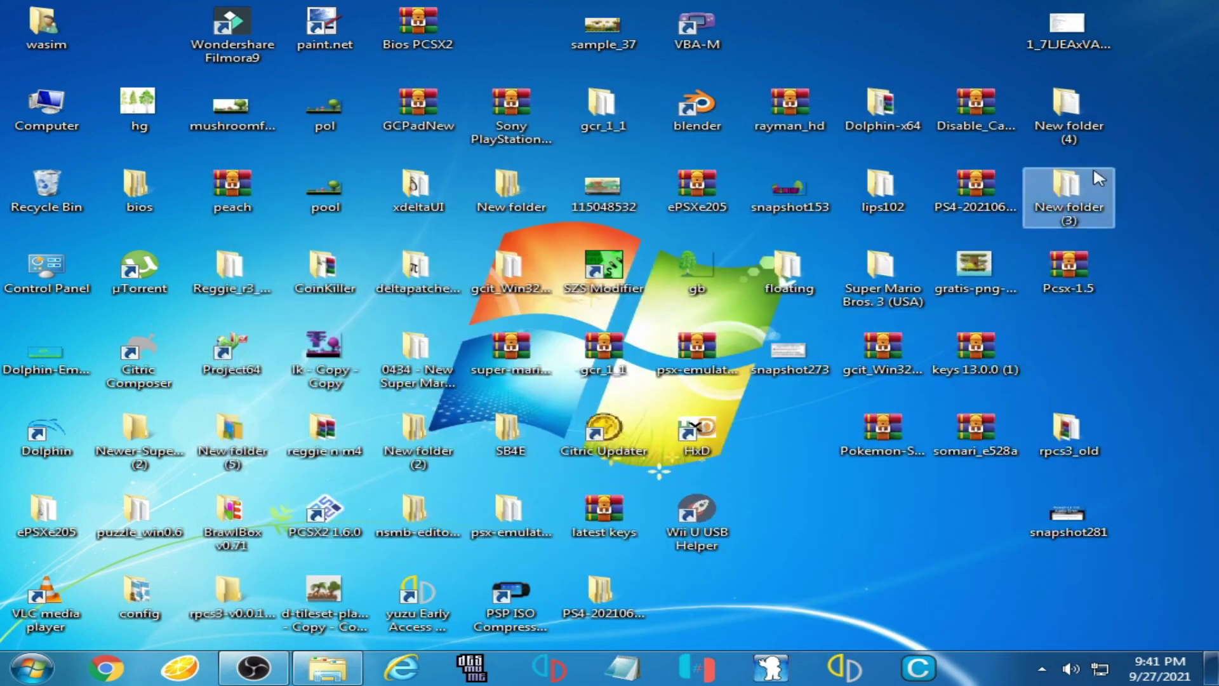
Restore Ryujinx as a narrower window moved left, with Super Mario Maker 2 selected.
{"action": "left_click", "coordinate": [696, 667]}
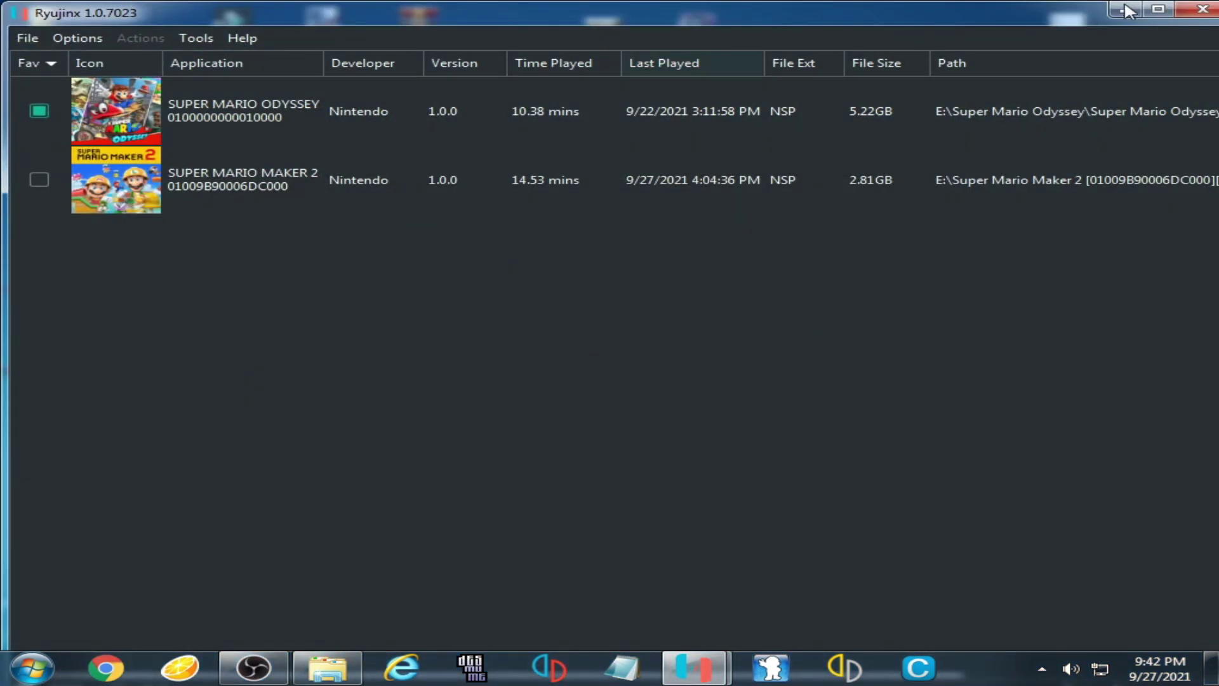
{"action": "mouse_move", "coordinate": [966, 5]}
{"action": "left_mouse_down"}
{"action": "mouse_move", "coordinate": [698, 108]}
{"action": "mouse_move", "coordinate": [444, 247]}
{"action": "mouse_move", "coordinate": [408, 224]}
{"action": "mouse_move", "coordinate": [542, 152]}
{"action": "left_mouse_up"}
{"action": "left_click_drag", "start_coordinate": [188, 347], "coordinate": [546, 347]}
{"action": "mouse_move", "coordinate": [821, 117]}
{"action": "left_mouse_down"}
{"action": "mouse_move", "coordinate": [428, 123]}
{"action": "mouse_move", "coordinate": [454, 118]}
{"action": "left_mouse_up"}
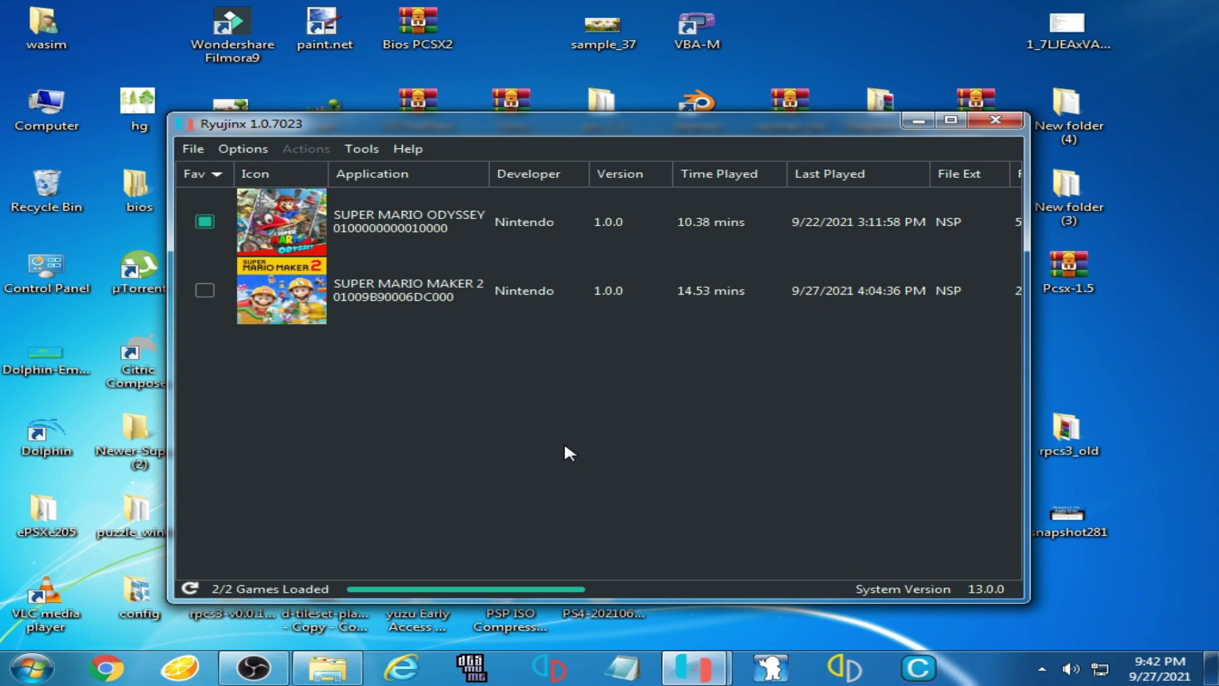
{"action": "left_click", "coordinate": [339, 322]}
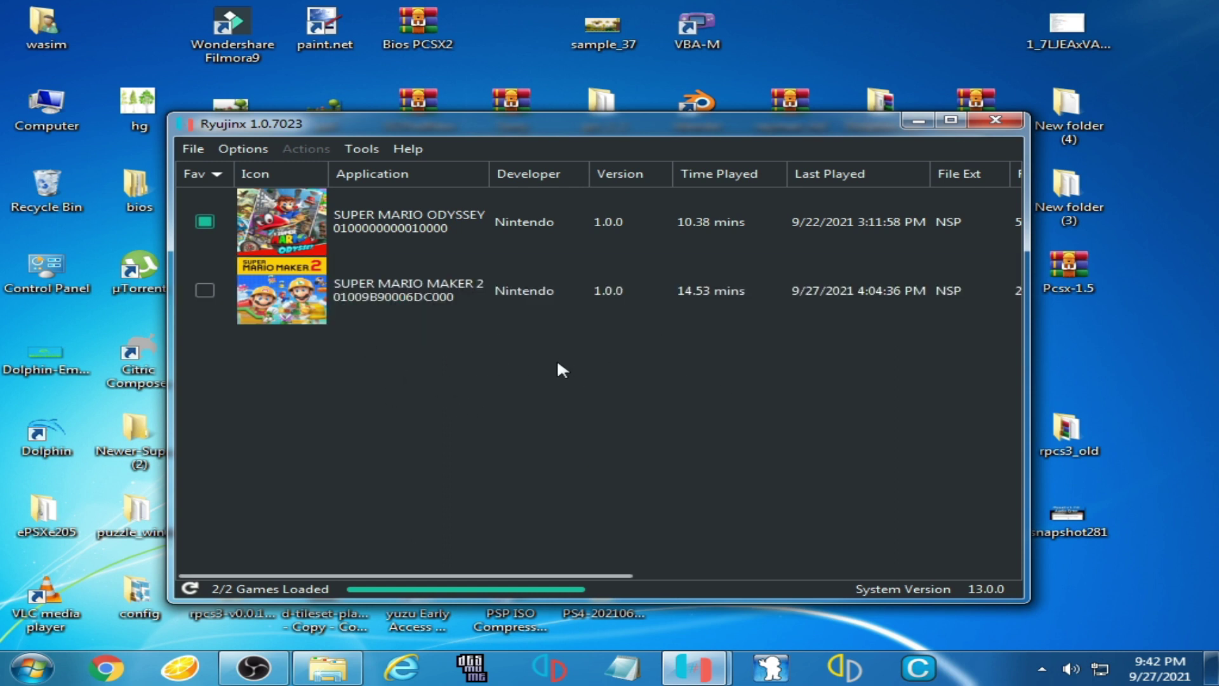
{"action": "right_click", "coordinate": [395, 304]}
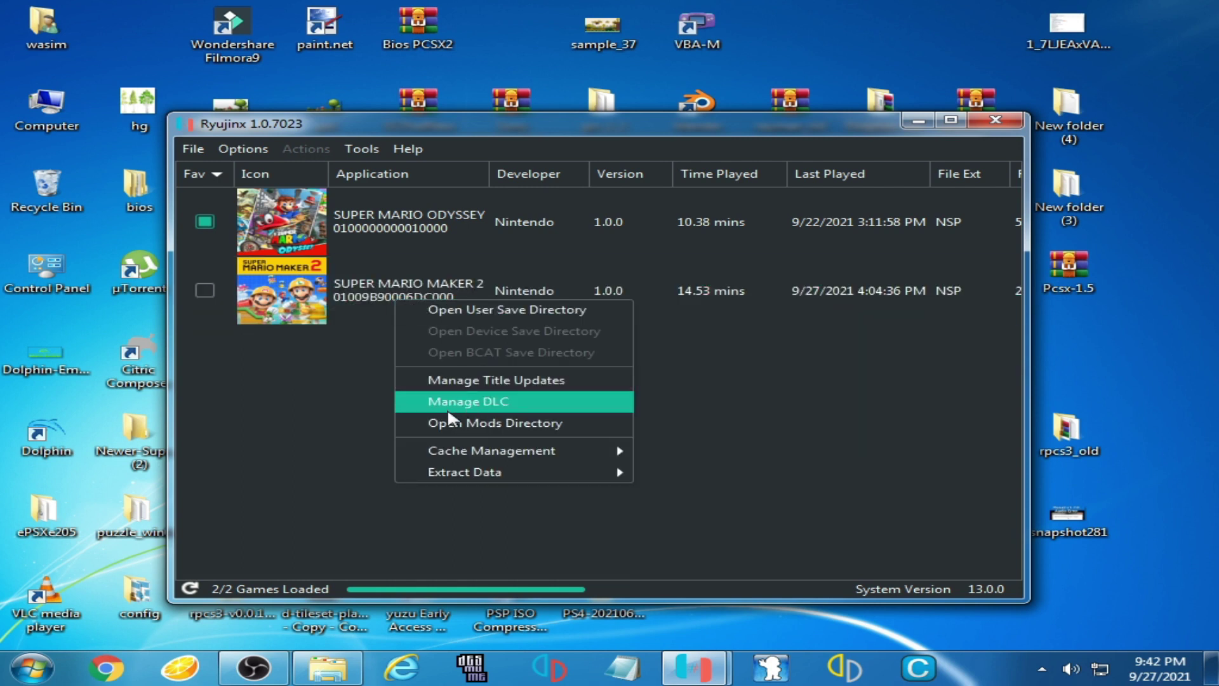
{"action": "left_click", "coordinate": [461, 425]}
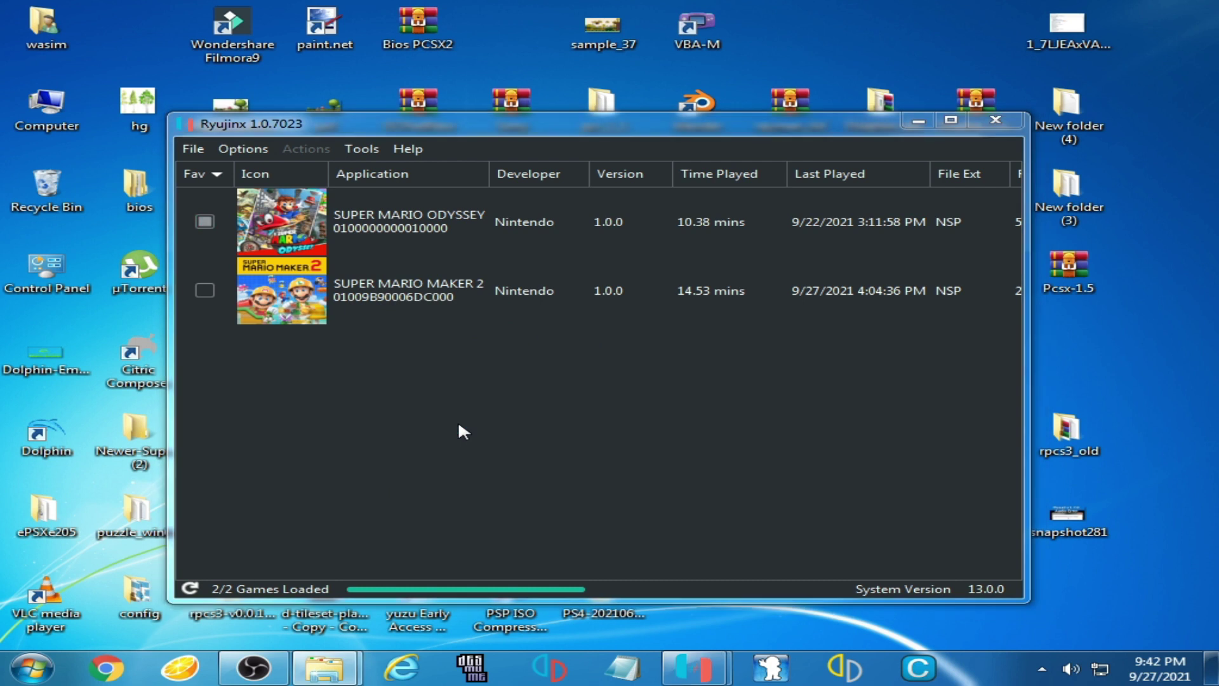
{"action": "left_click_drag", "start_coordinate": [694, 120], "coordinate": [611, 121]}
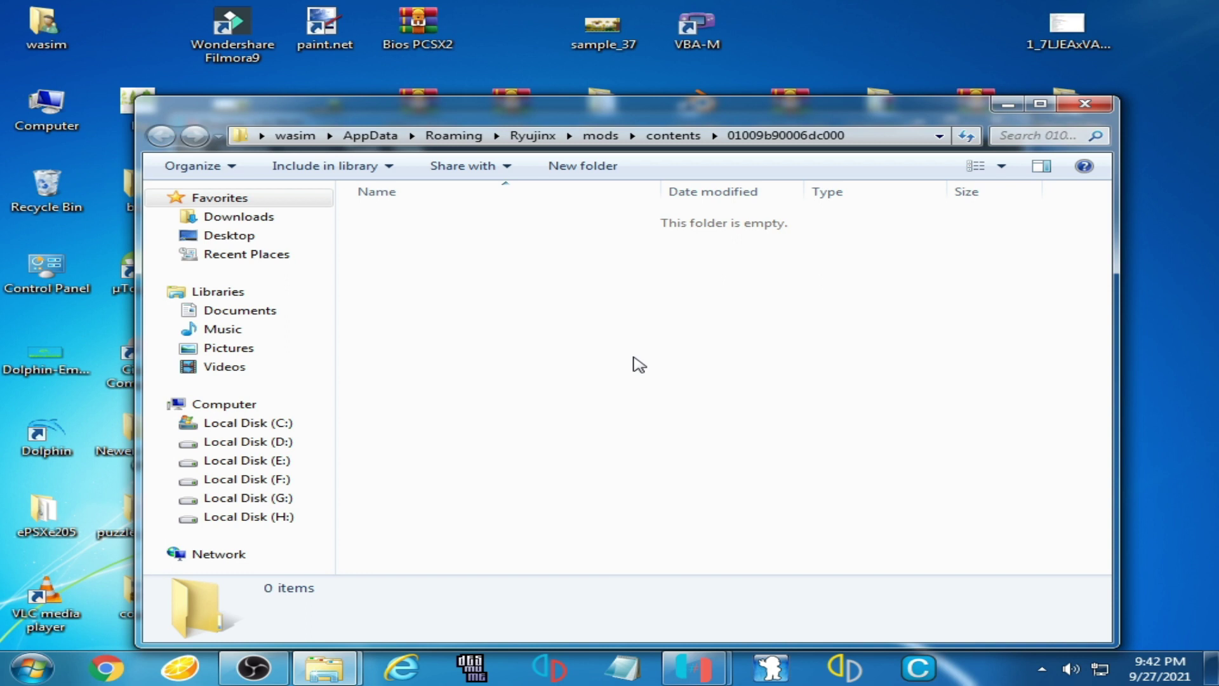
{"action": "key", "text": "alt+F4"}
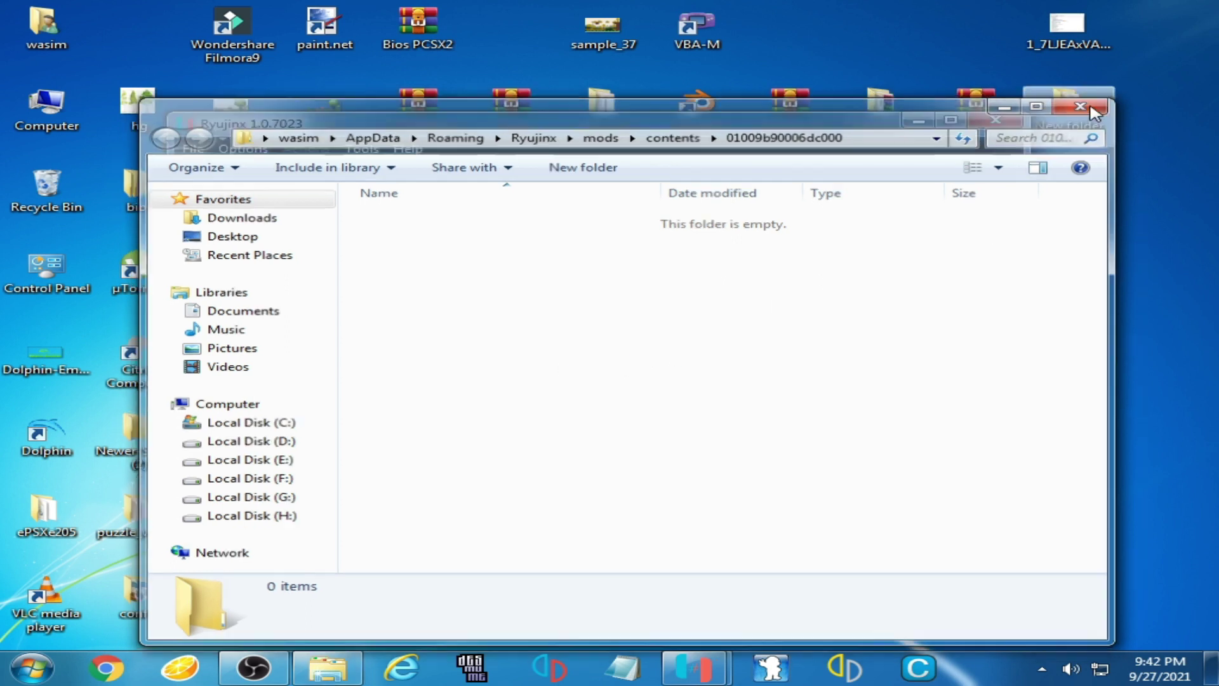
Start Super Mario Maker 2 from the Ryujinx list and shift its game window slightly left.
{"action": "left_click", "coordinate": [339, 287]}
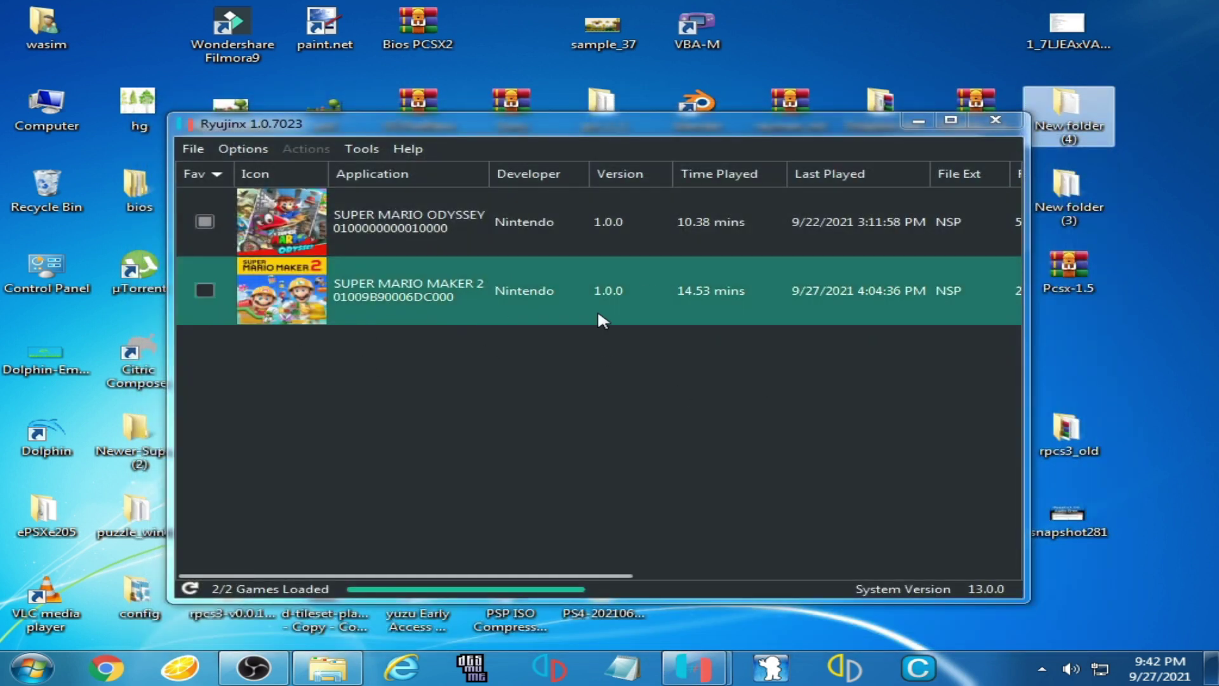
{"action": "left_click", "coordinate": [437, 296]}
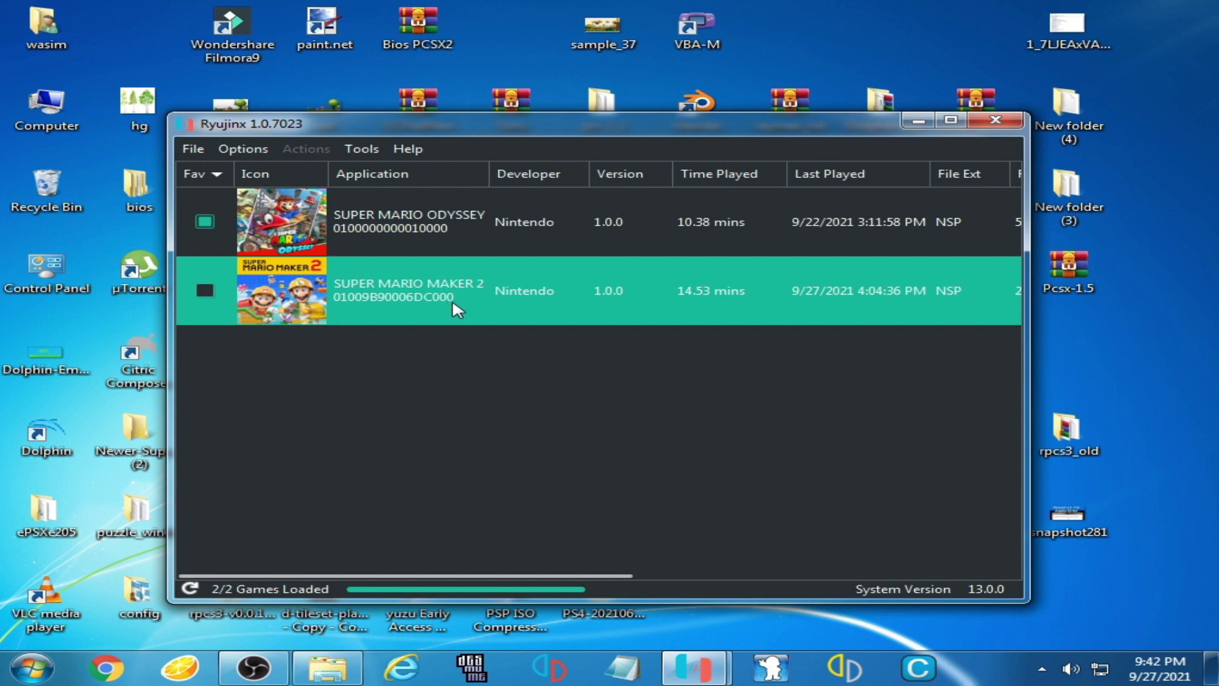
{"action": "double_click", "coordinate": [450, 313]}
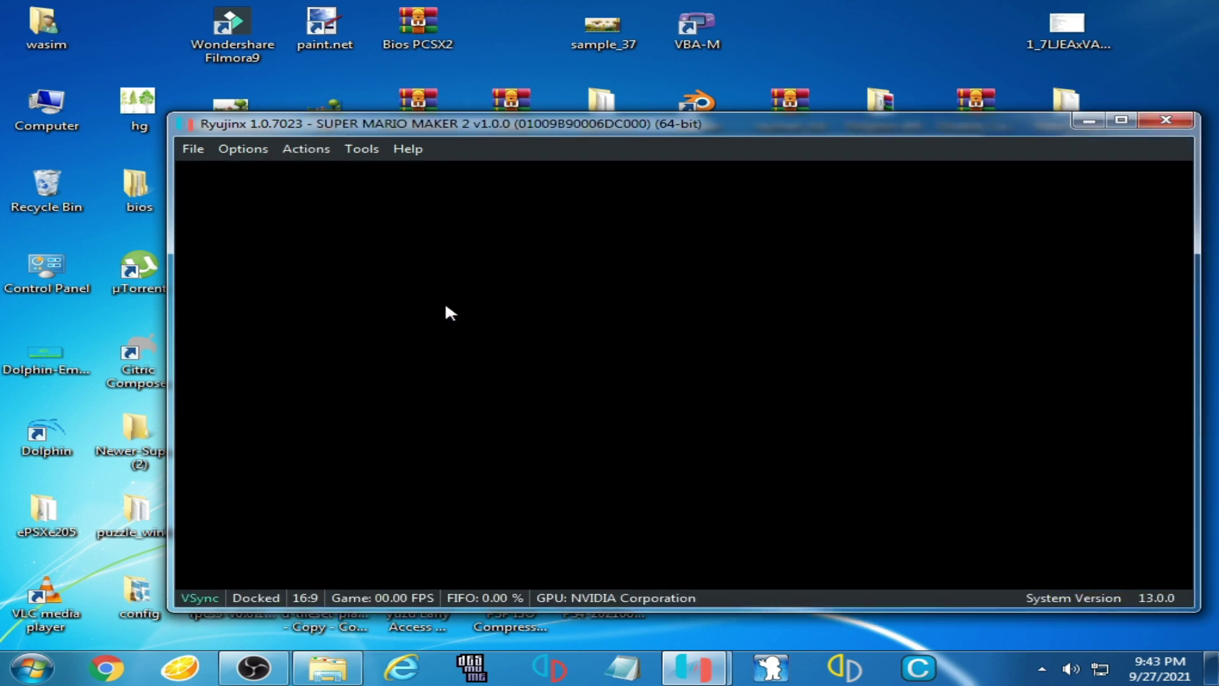
{"action": "left_click_drag", "start_coordinate": [599, 131], "coordinate": [571, 124]}
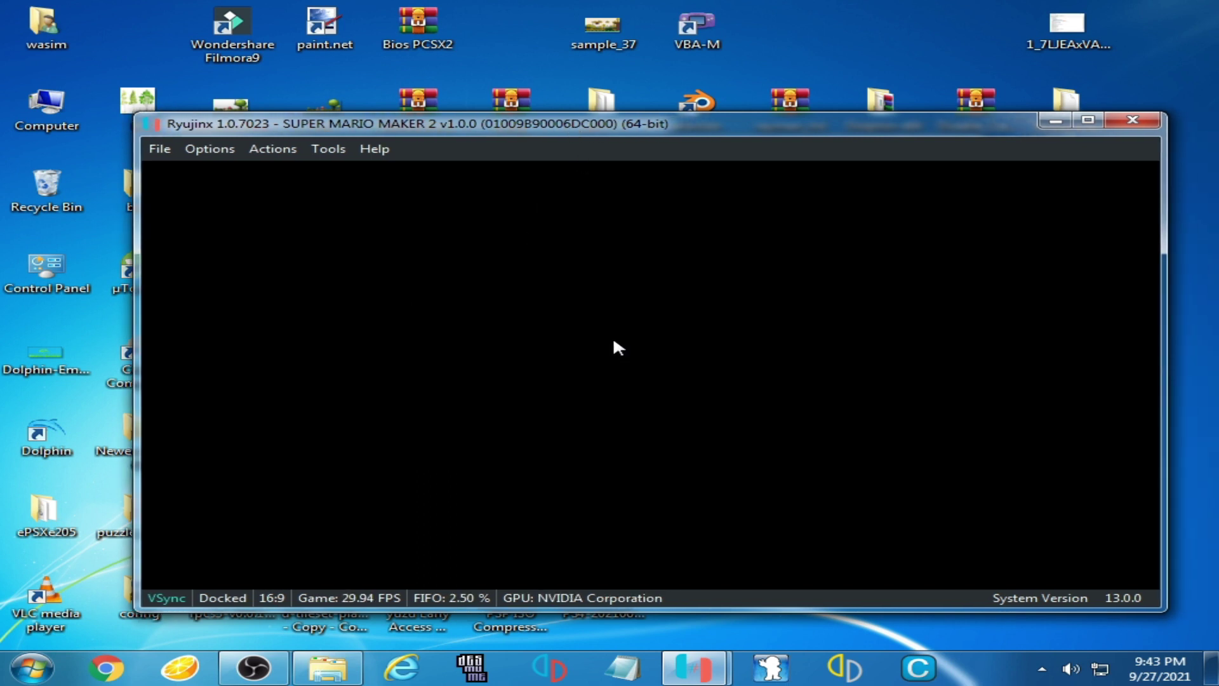